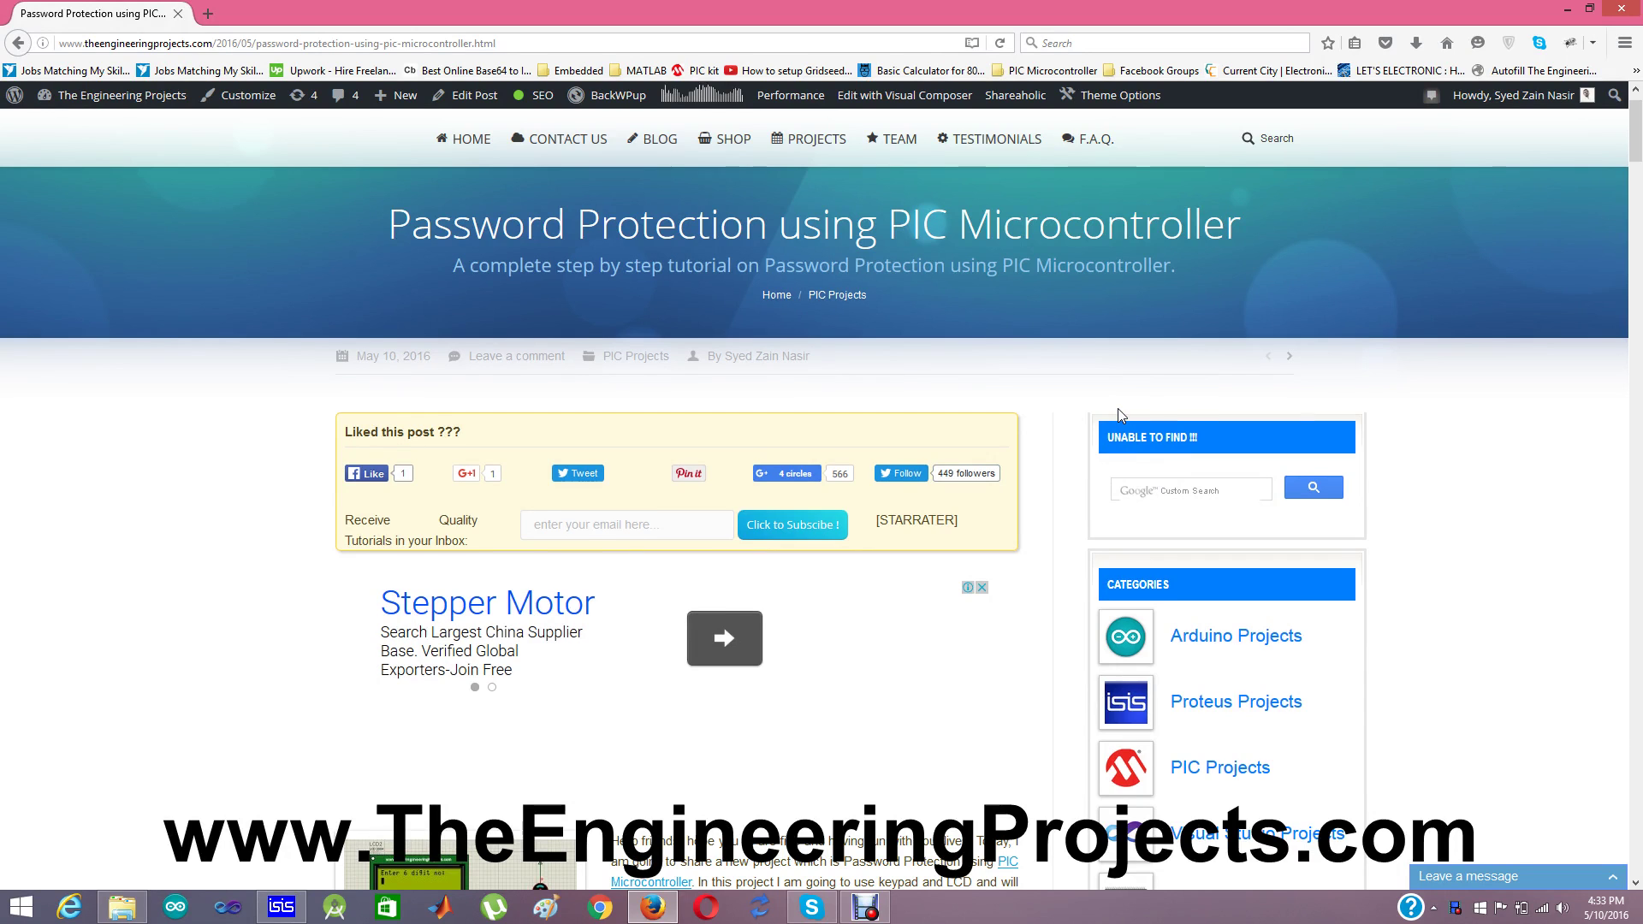
# Step: Scroll to the tutorial's download section and open the 'Password Protection using PIC Microcontroller' project folder
pyautogui.scroll(-1, 1117, 408)
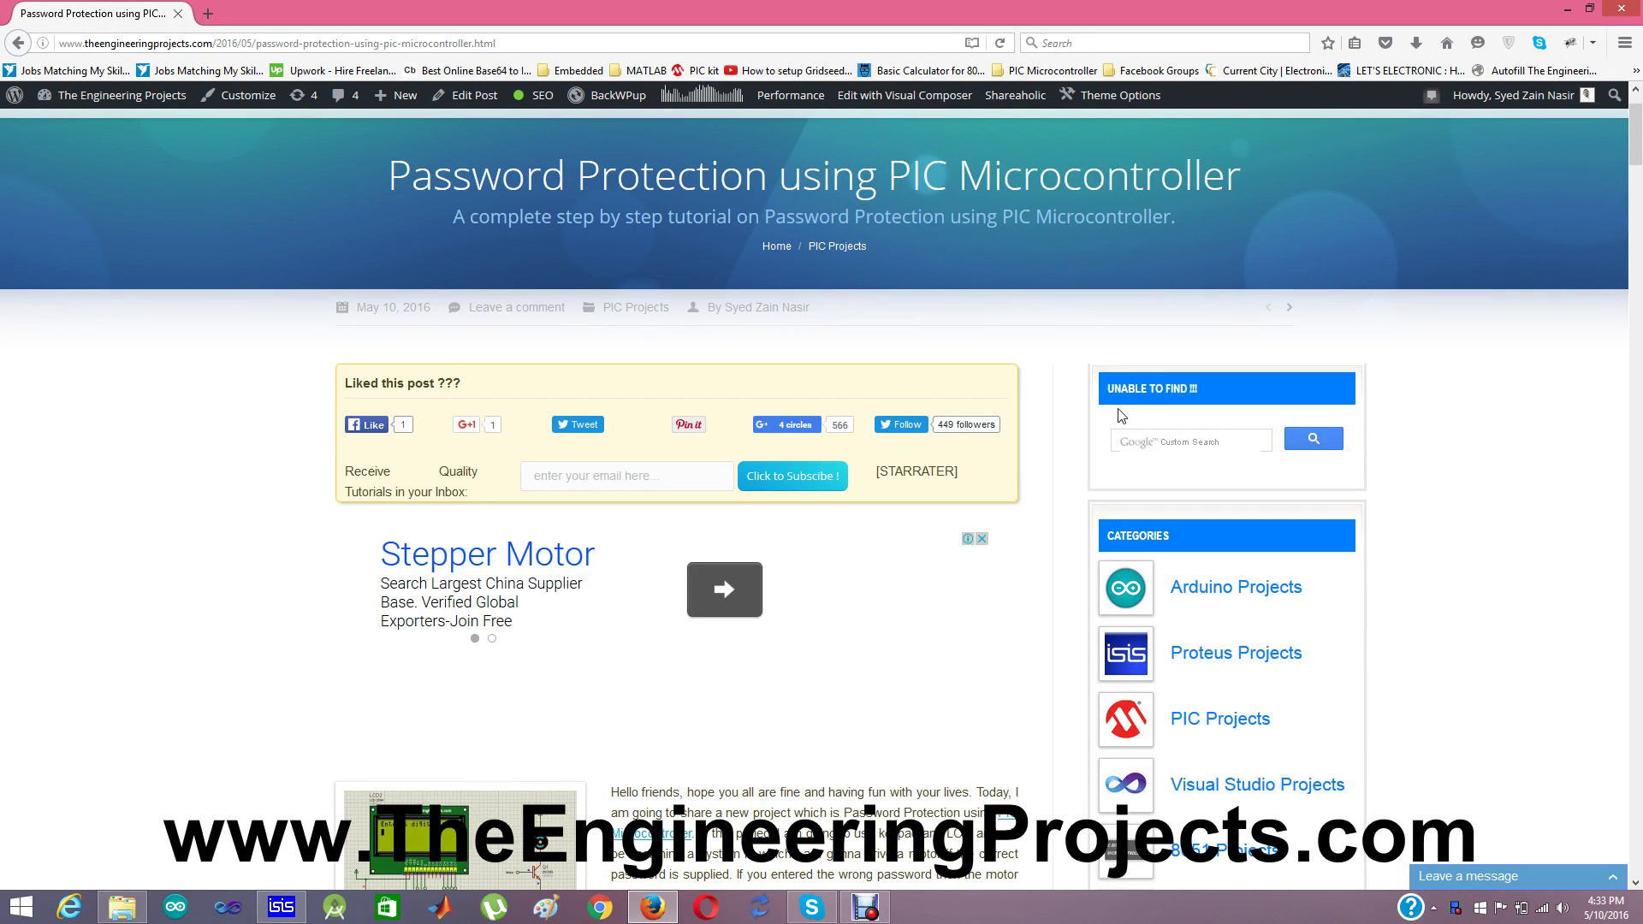
pyautogui.scroll(-2, 1118, 415)
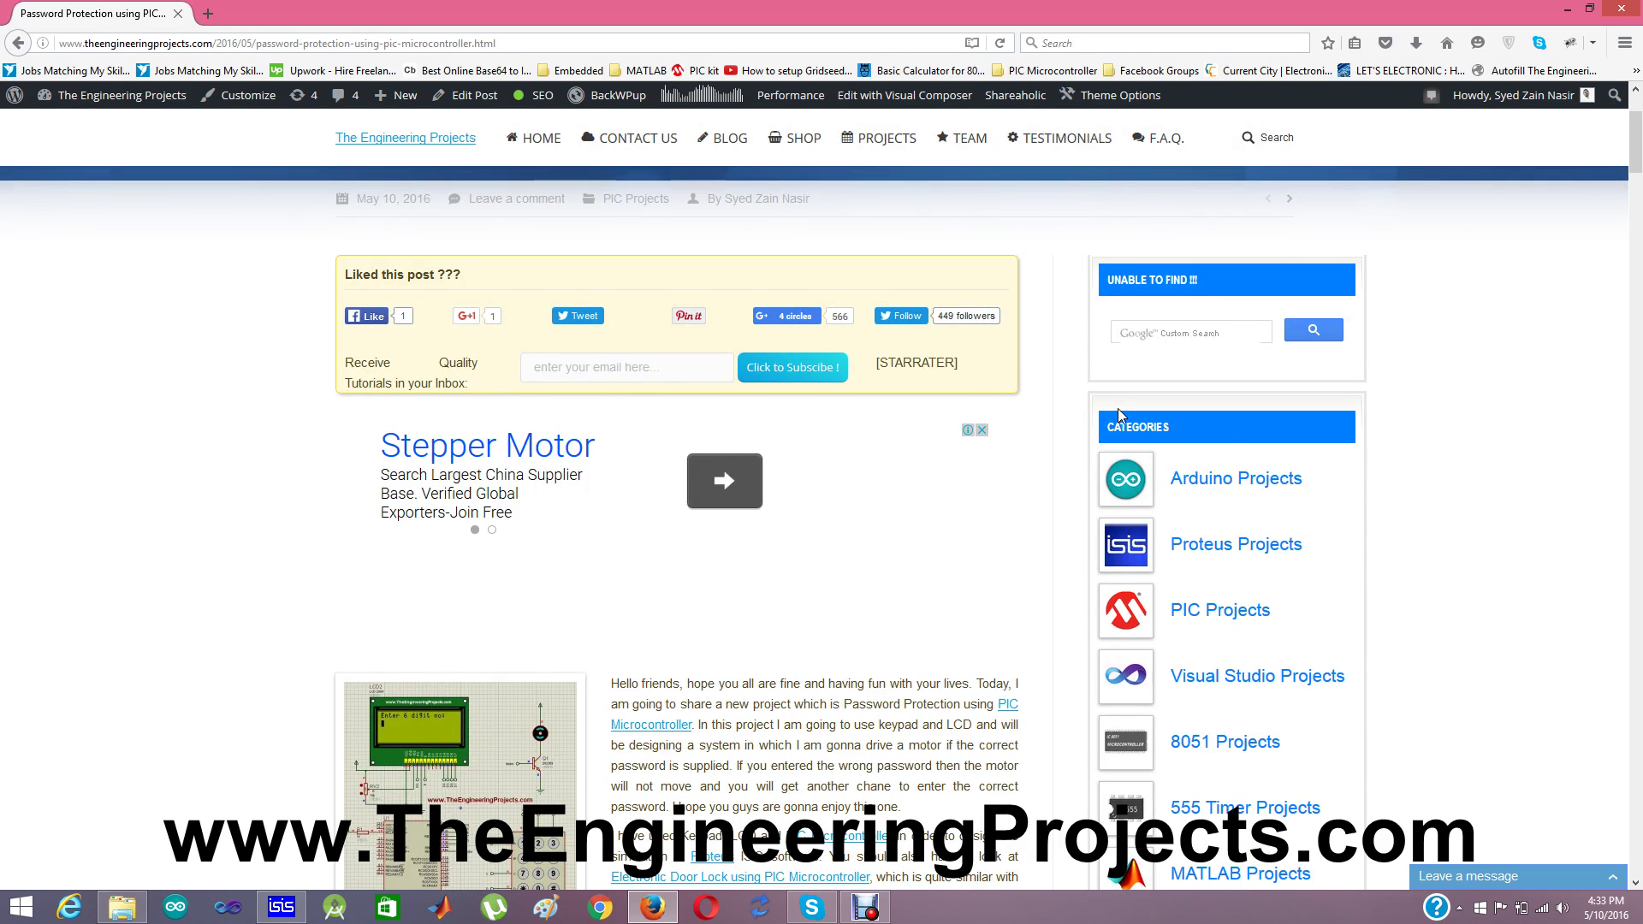
pyautogui.scroll(-3, 1117, 408)
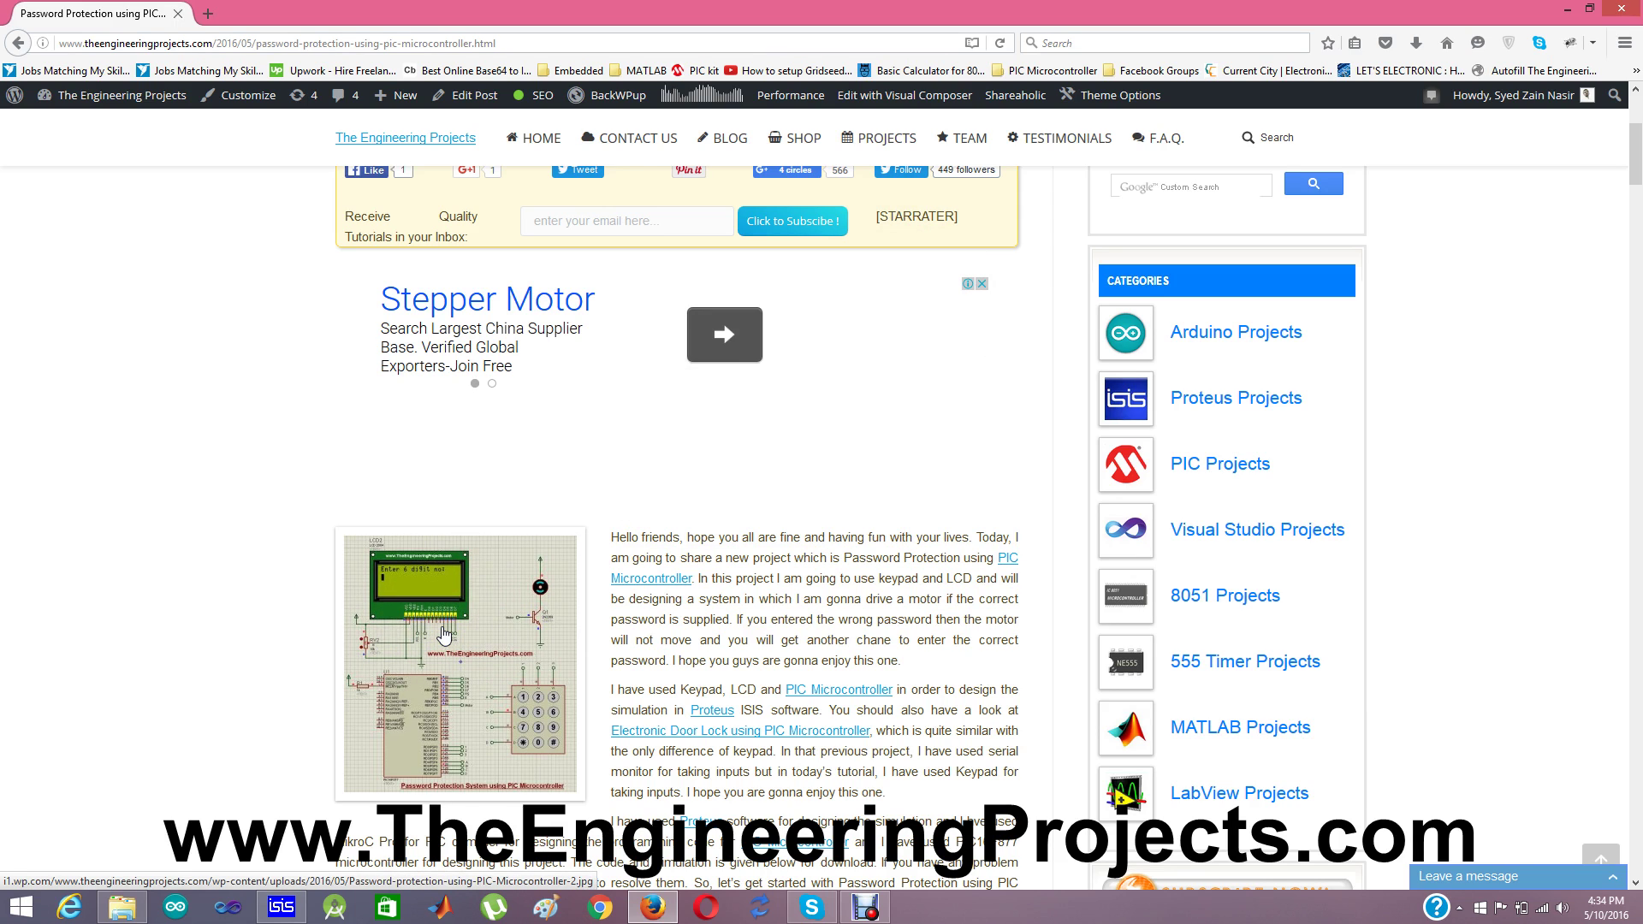
pyautogui.scroll(7, 444, 634)
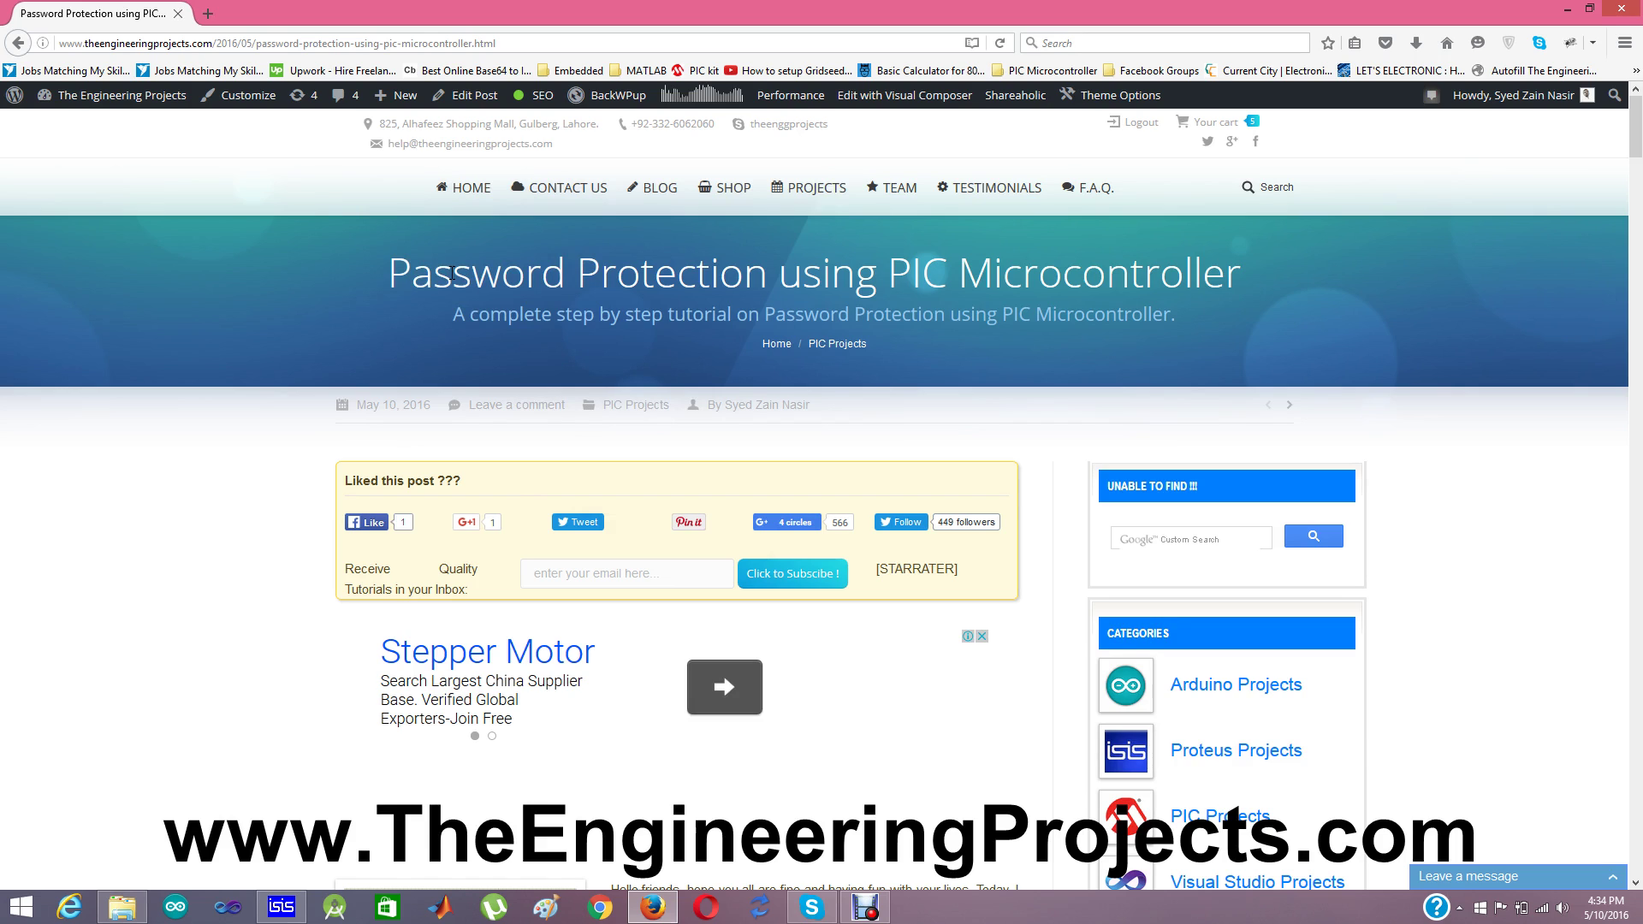
pyautogui.scroll(-5, 451, 273)
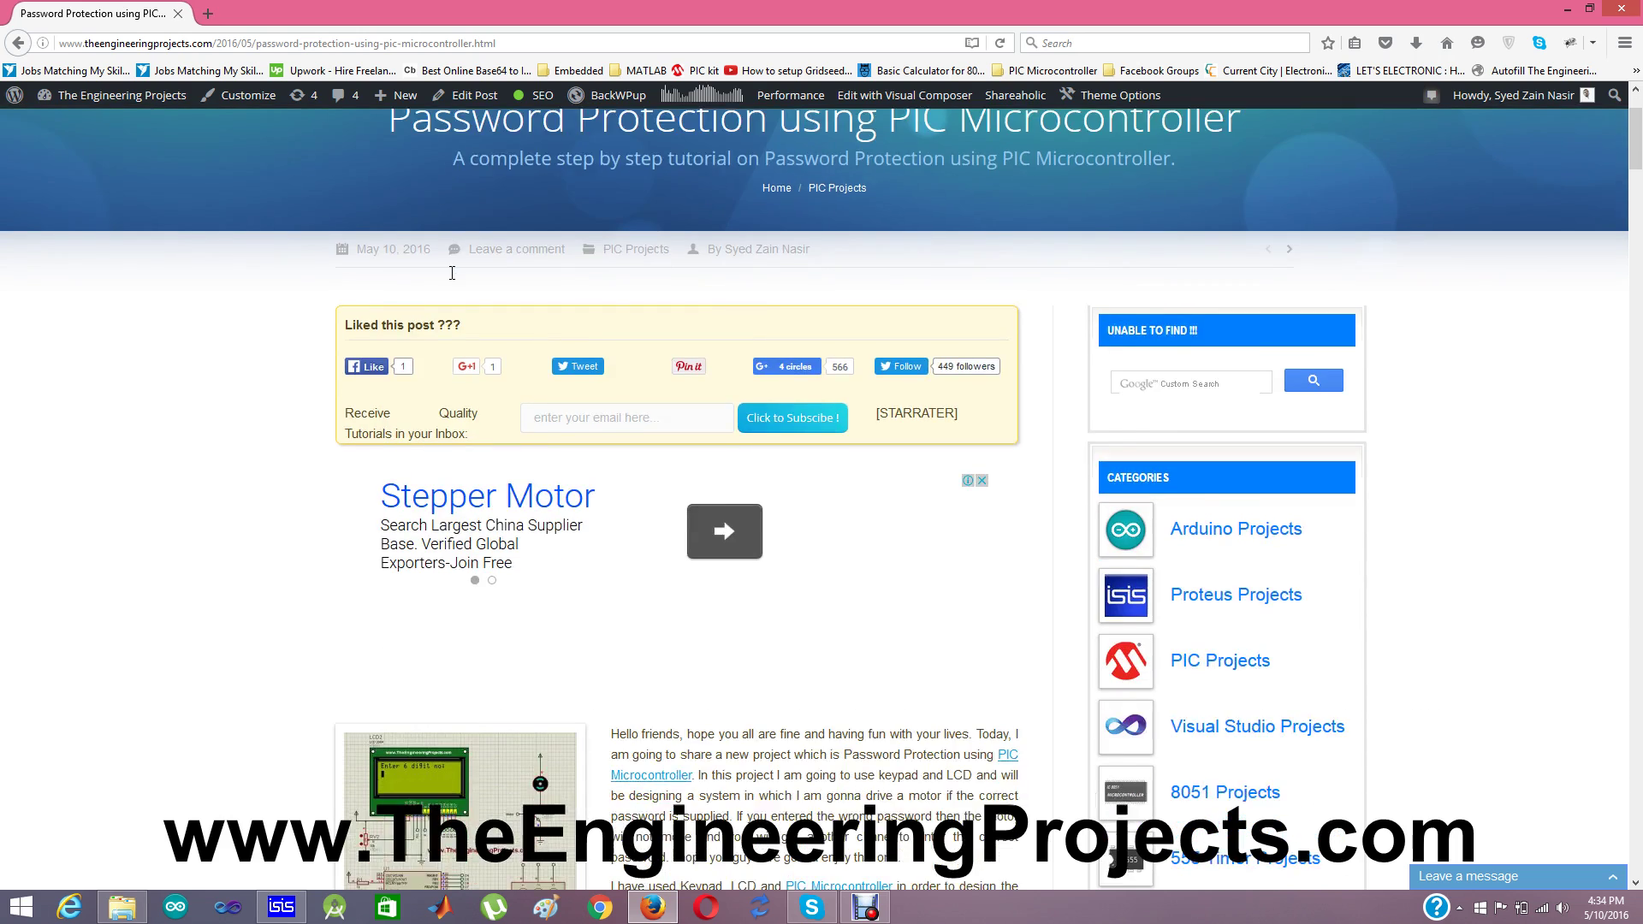
pyautogui.scroll(-3, 451, 273)
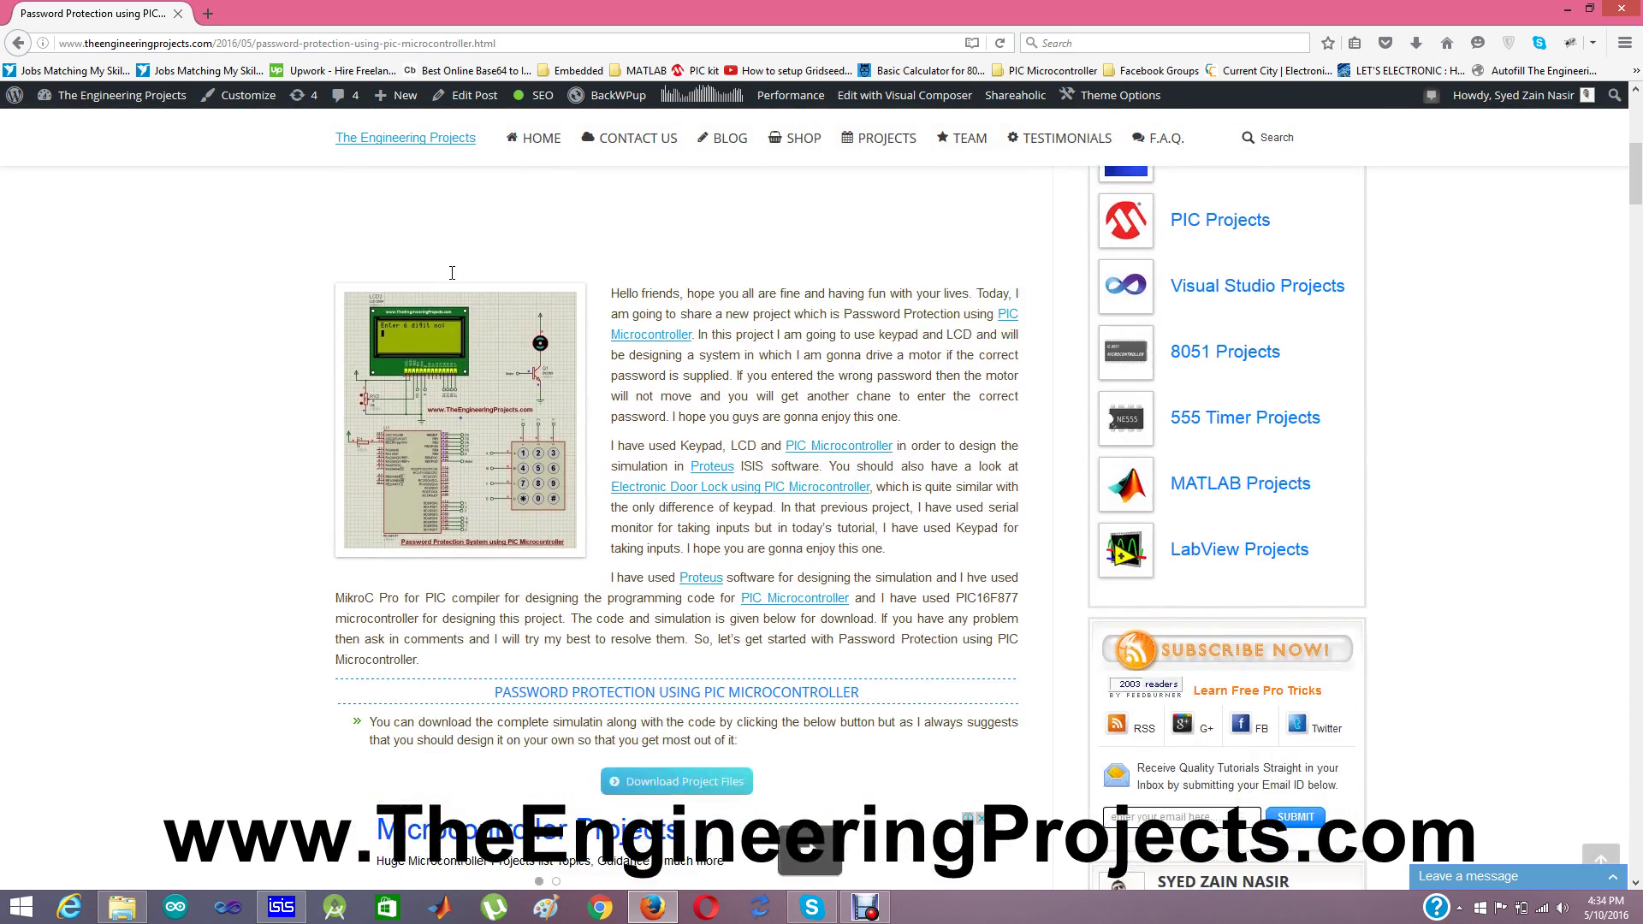
pyautogui.scroll(-1, 452, 273)
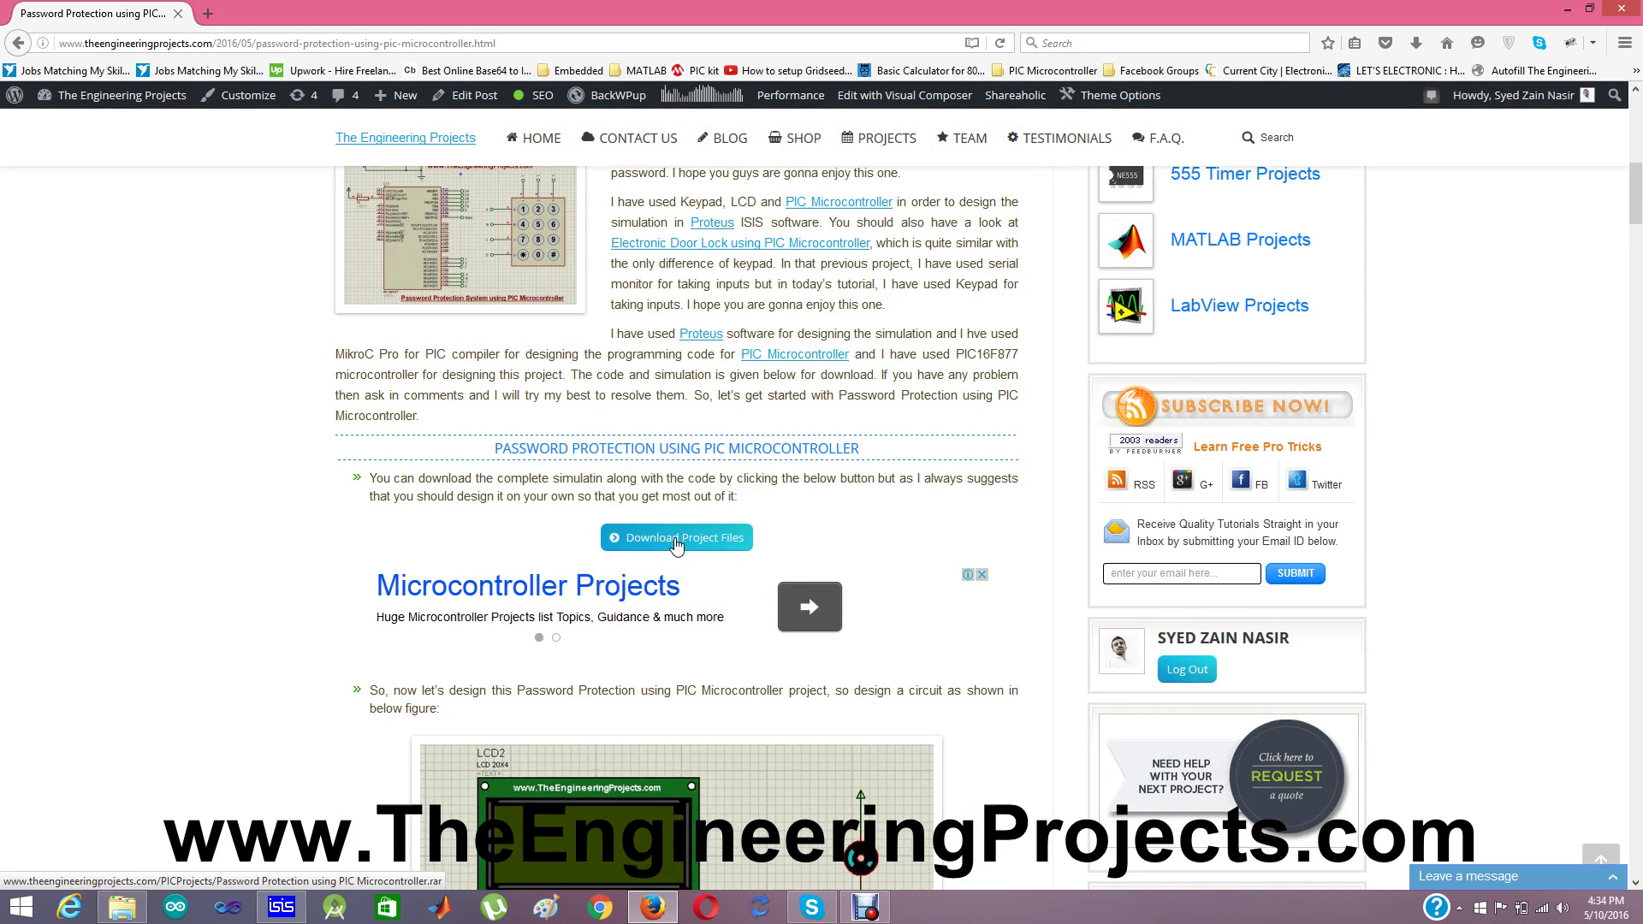
pyautogui.click(112, 917)
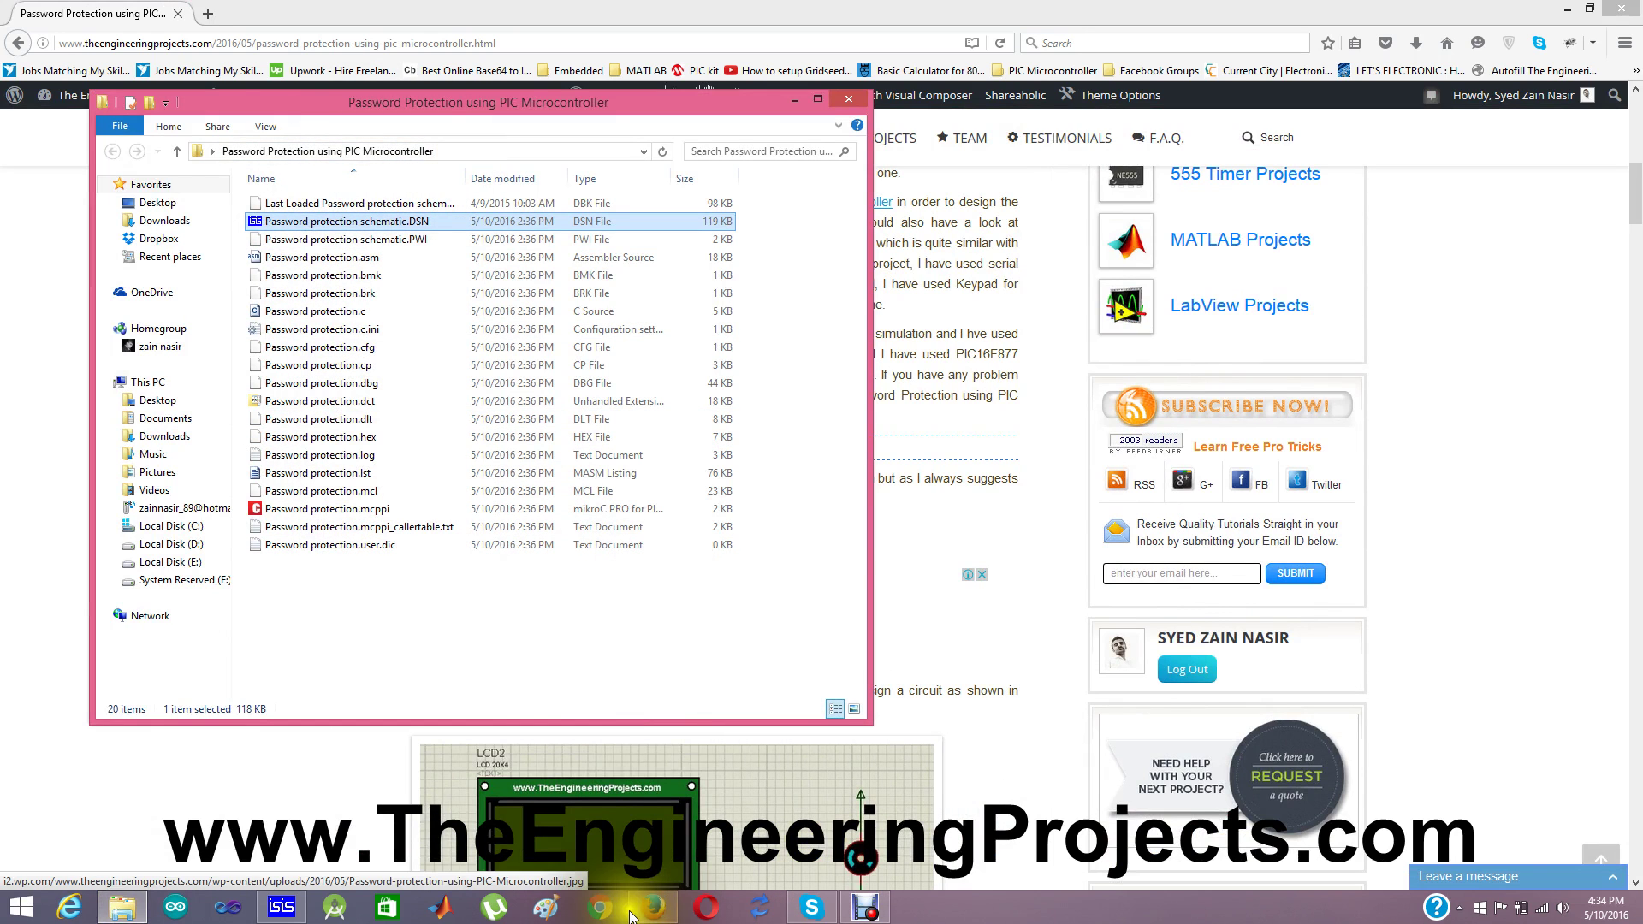
# Step: Open Password protection schematic.DSN in ISIS Professional
pyautogui.click(281, 905)
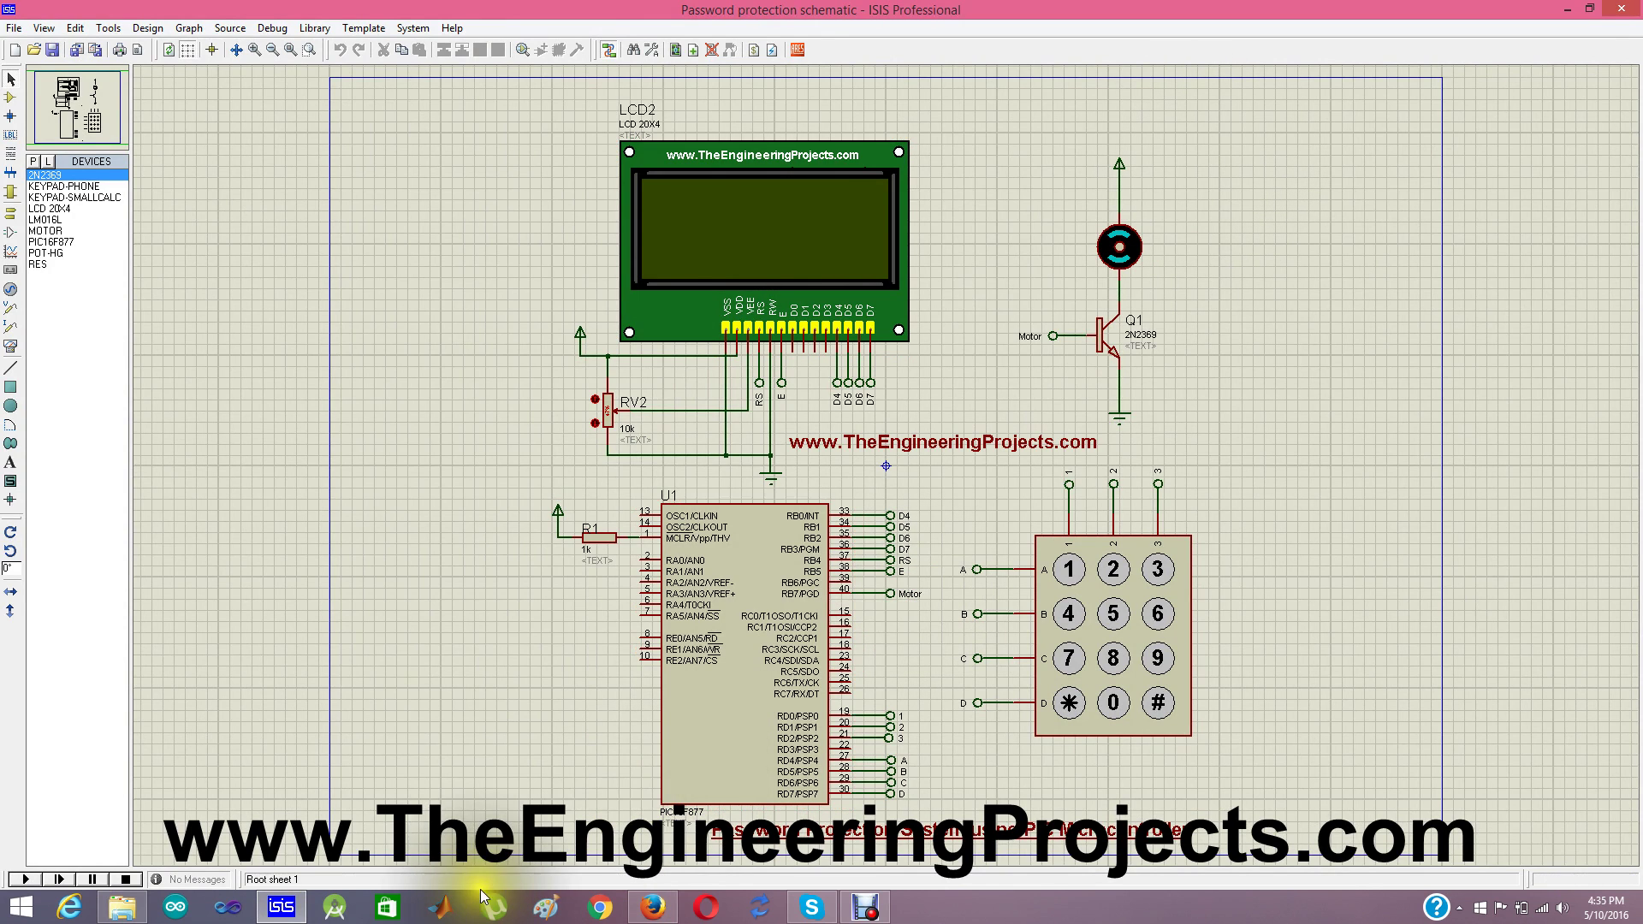
pyautogui.click(654, 906)
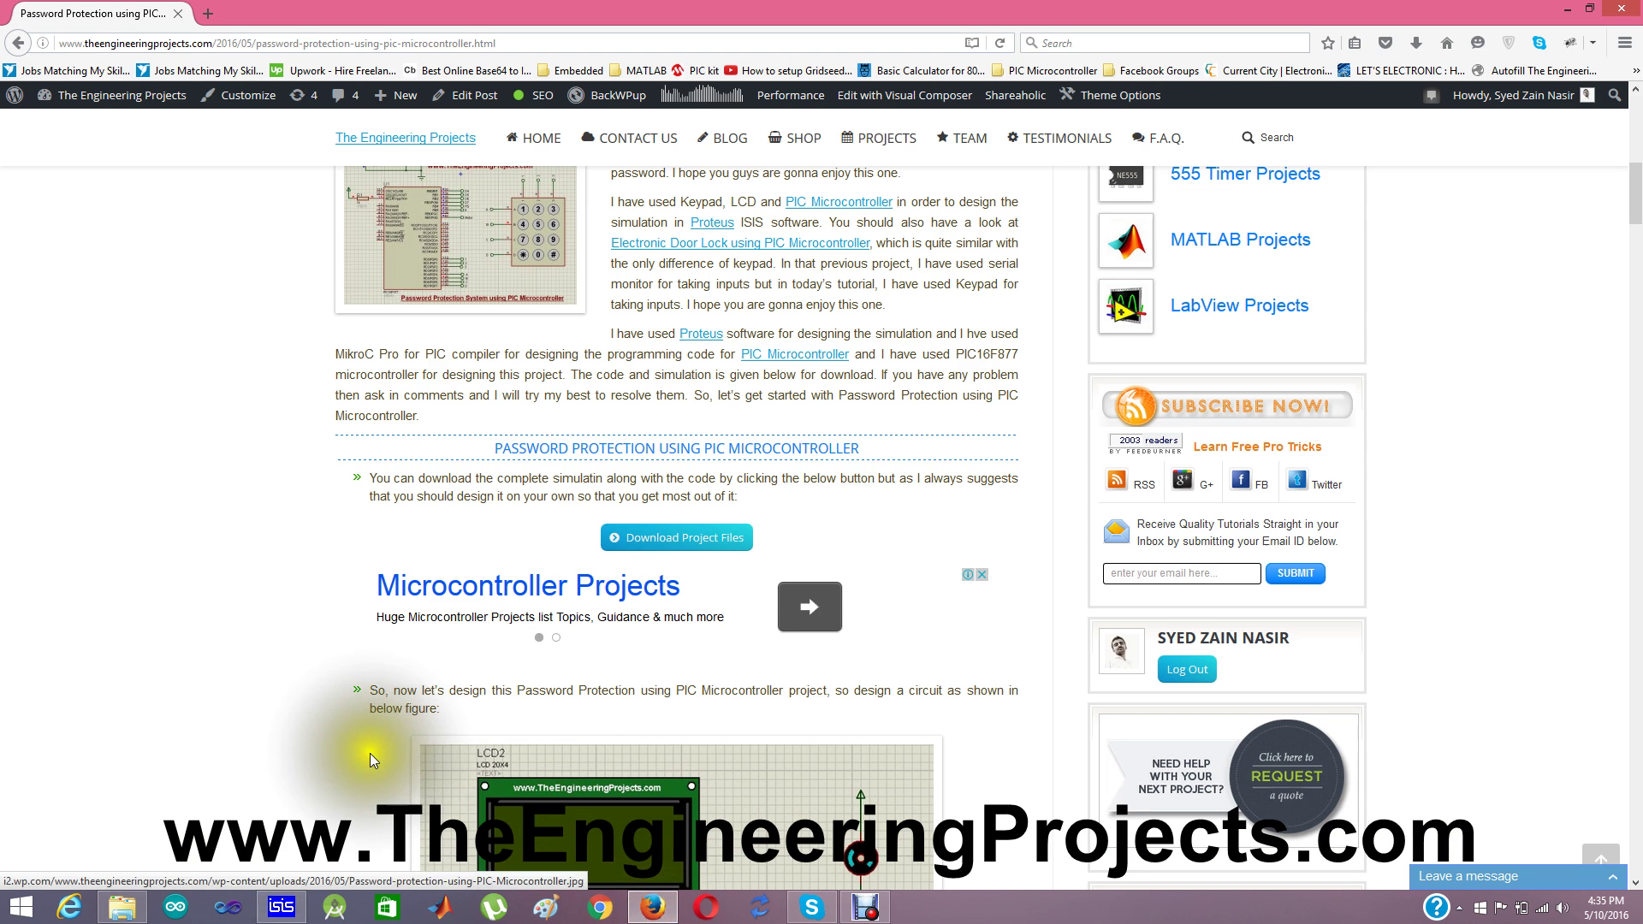
pyautogui.scroll(-5, 320, 762)
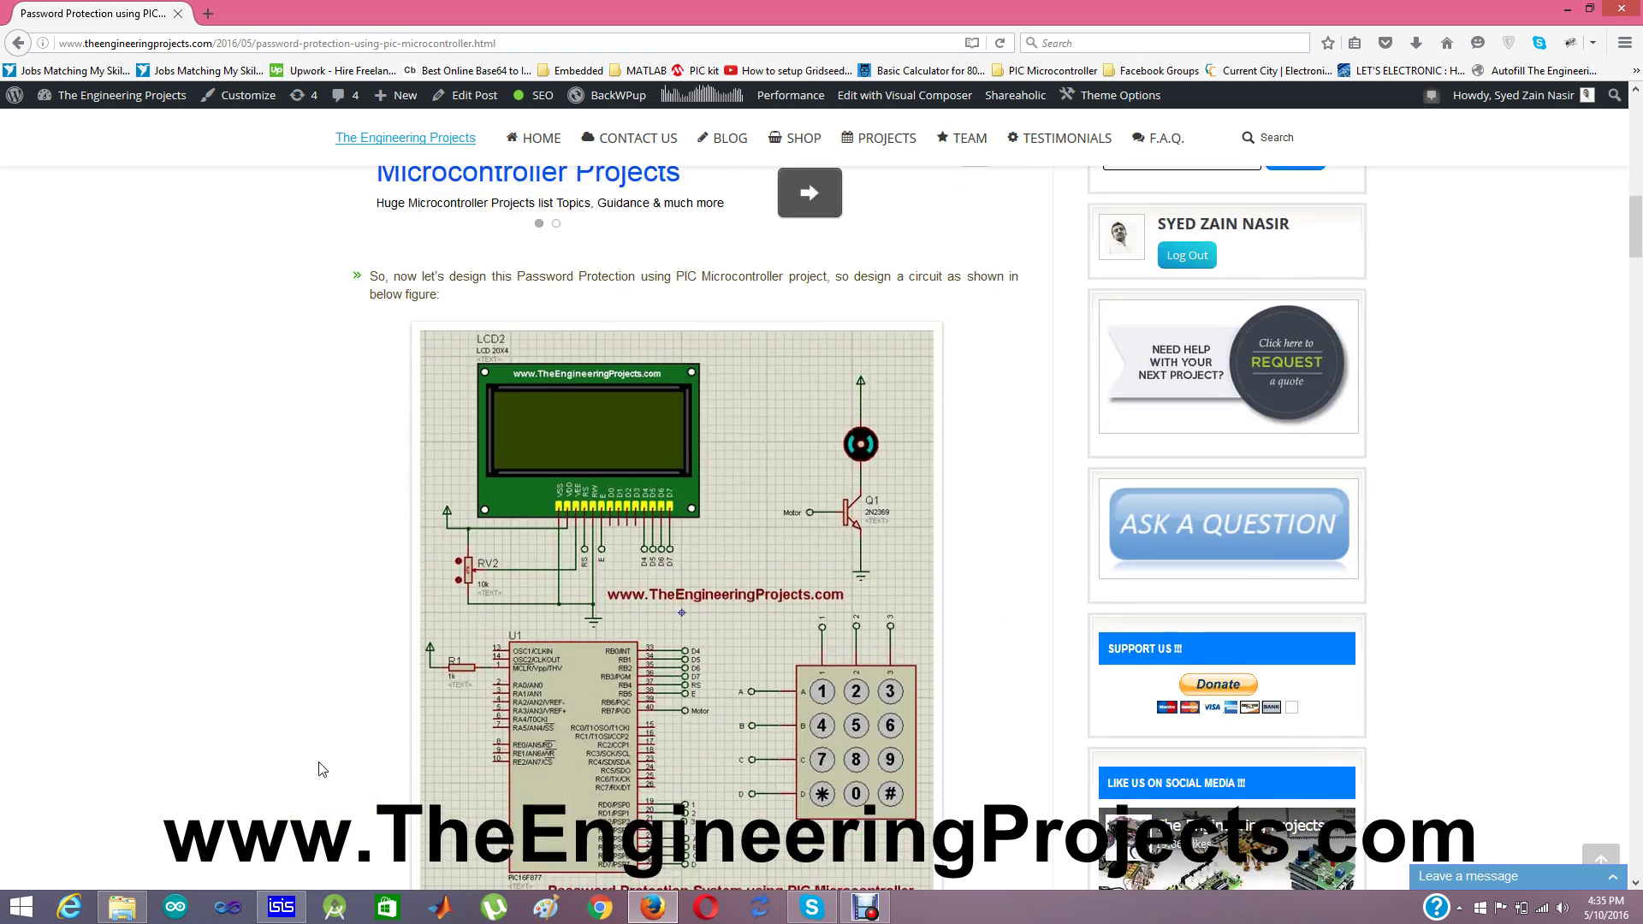
pyautogui.scroll(-6, 321, 769)
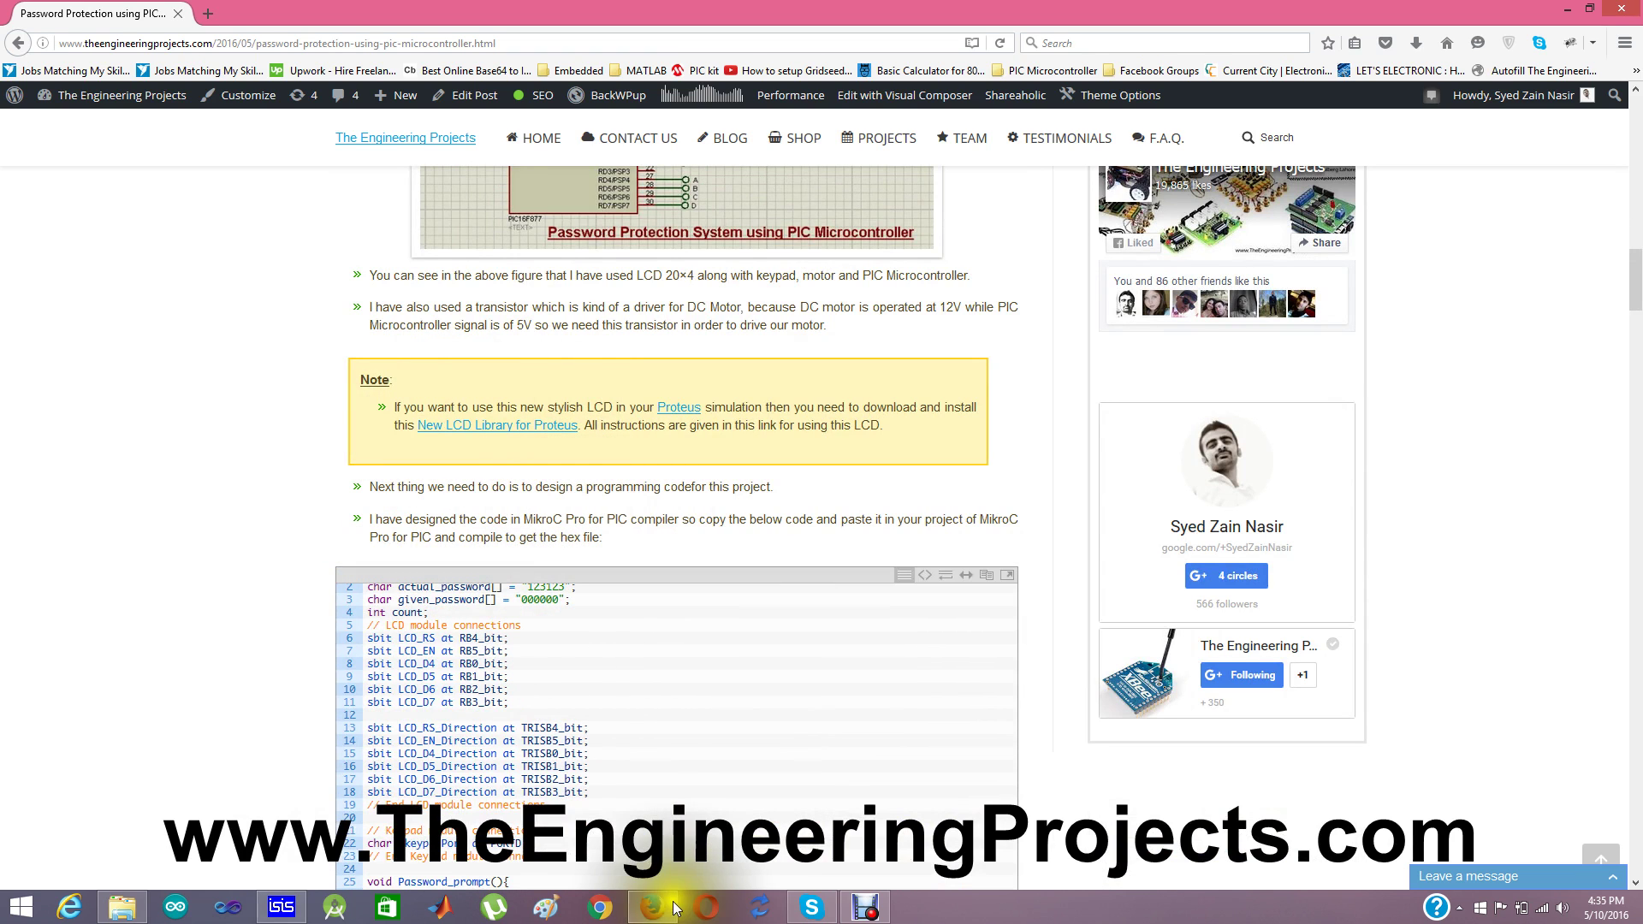
pyautogui.click(280, 907)
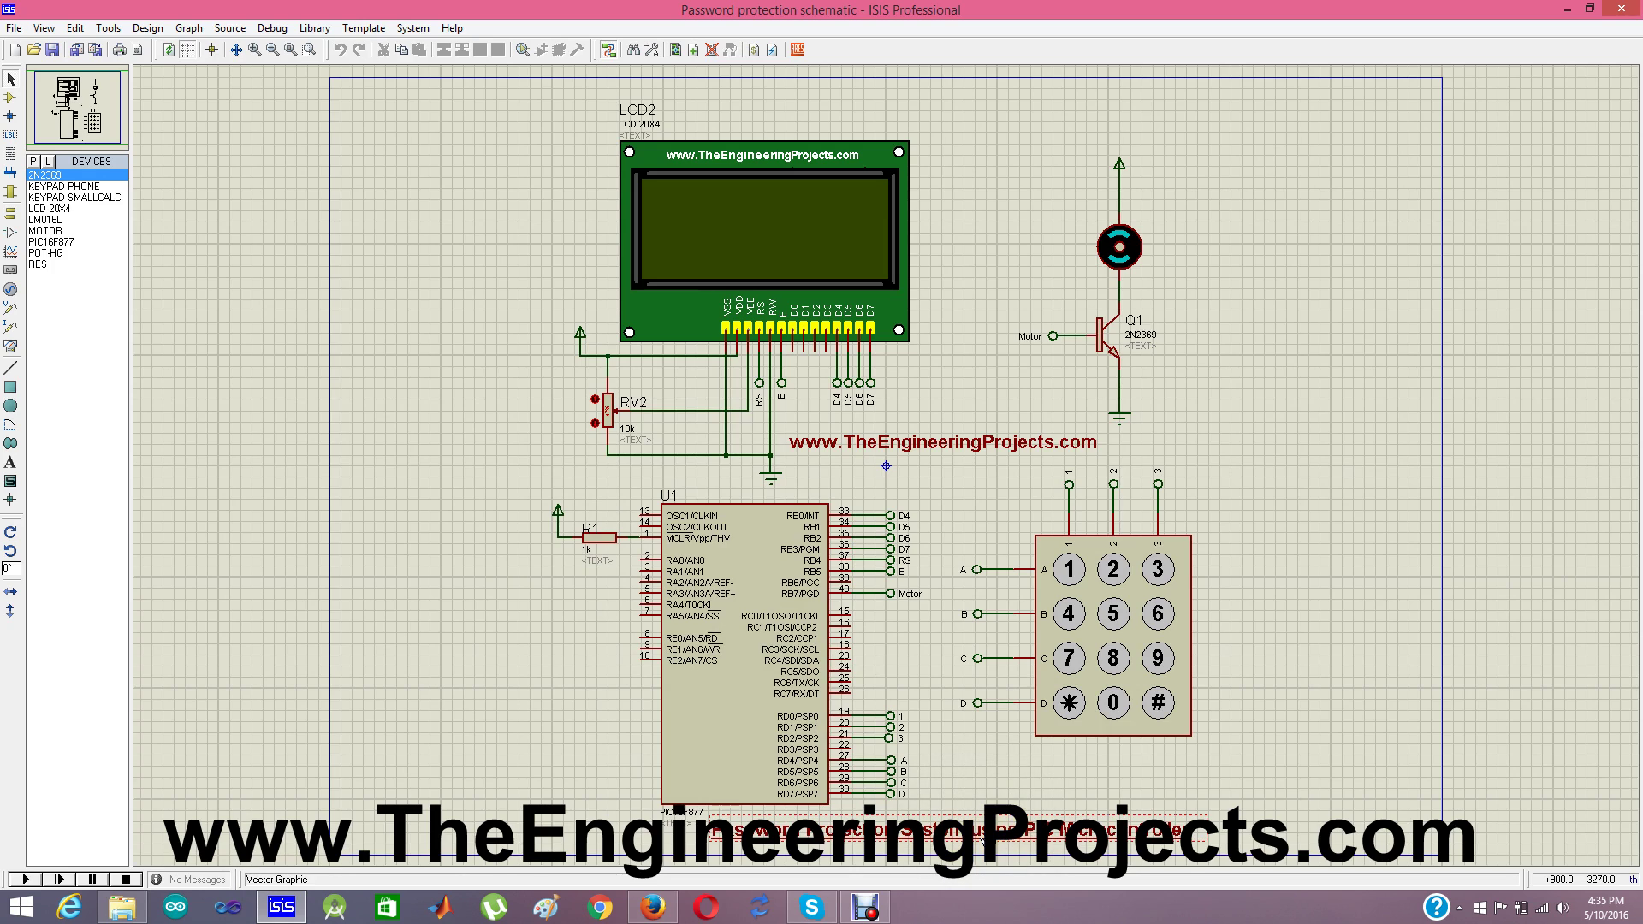
# Step: Start the simulation and enter the wrong code 456789 on the keypad
pyautogui.click(28, 881)
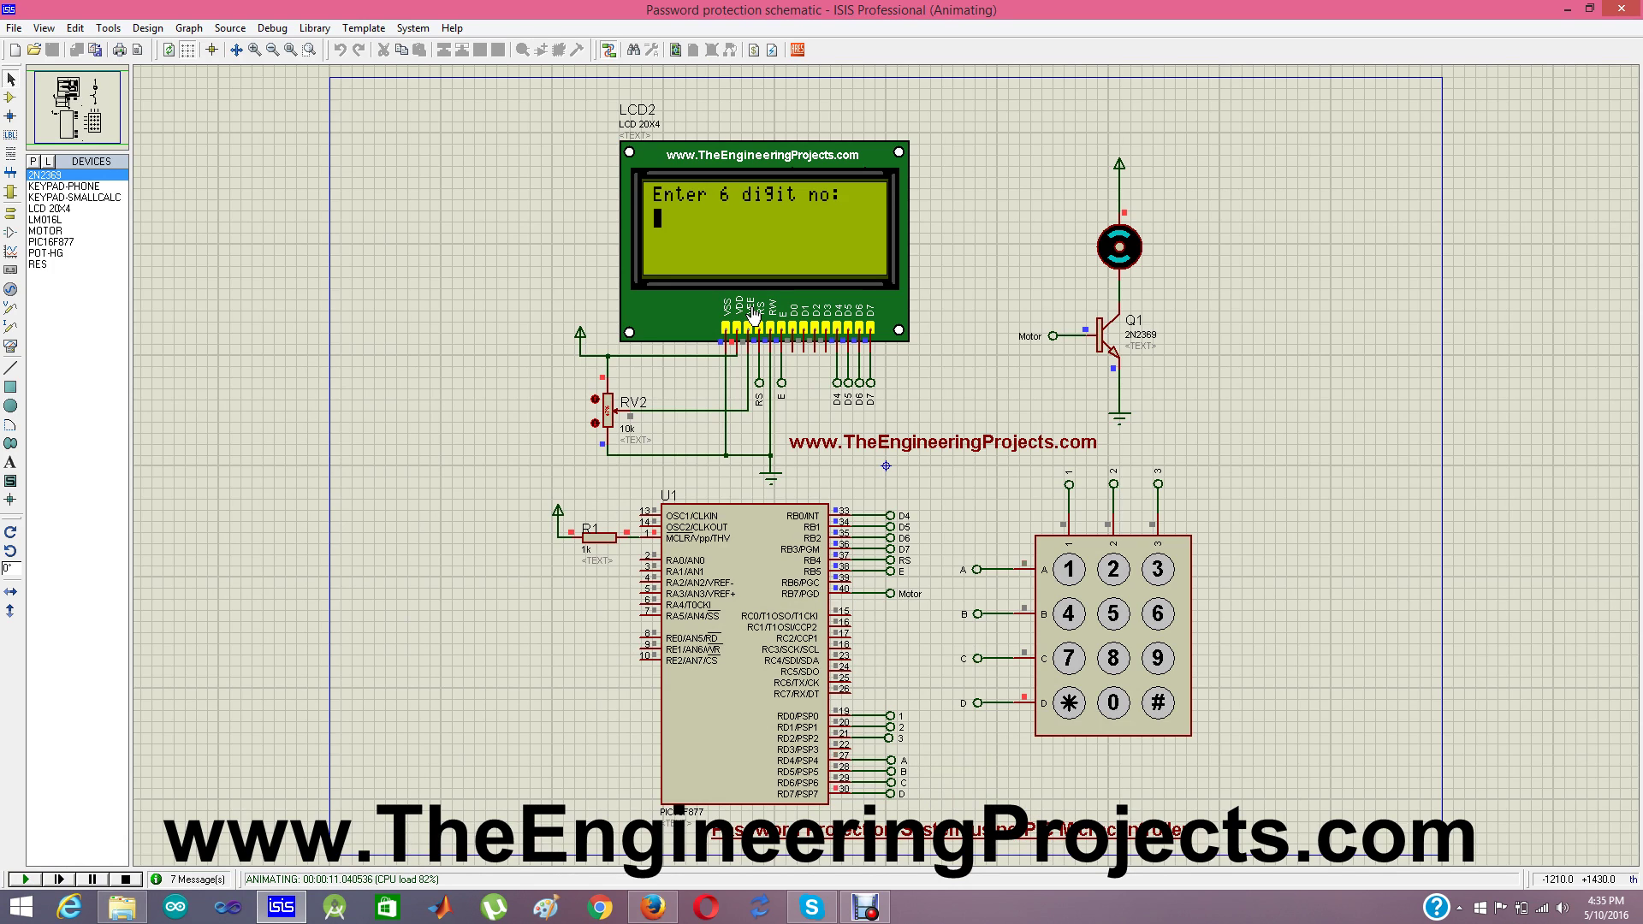
pyautogui.click(1072, 620)
pyautogui.click(1113, 616)
pyautogui.click(1155, 623)
pyautogui.click(1068, 660)
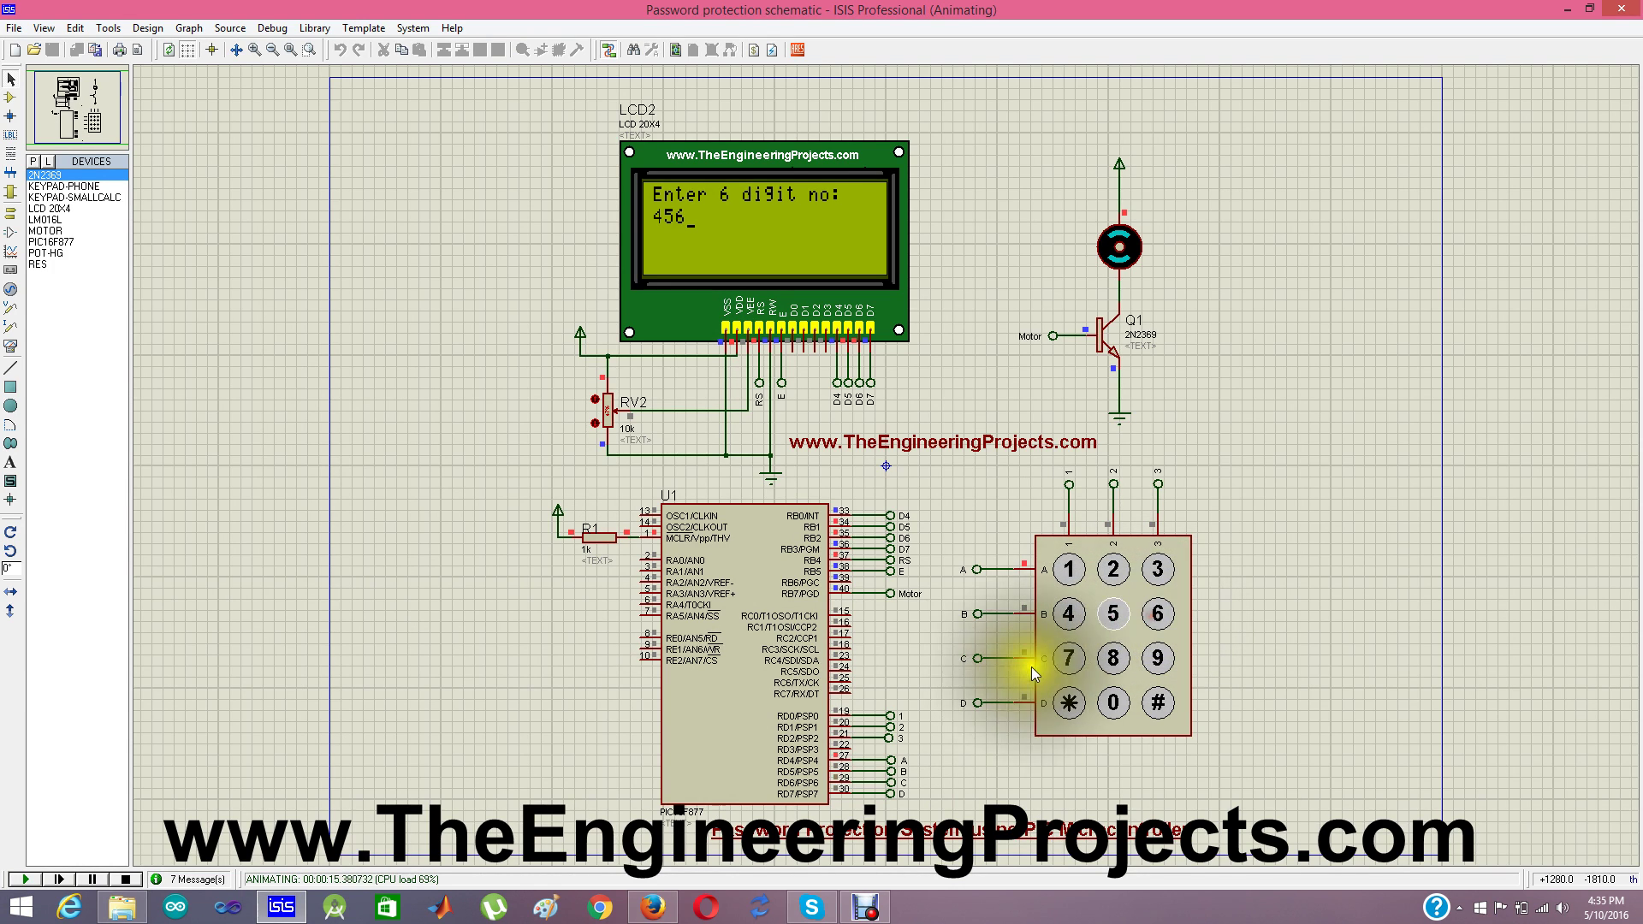
pyautogui.click(1112, 666)
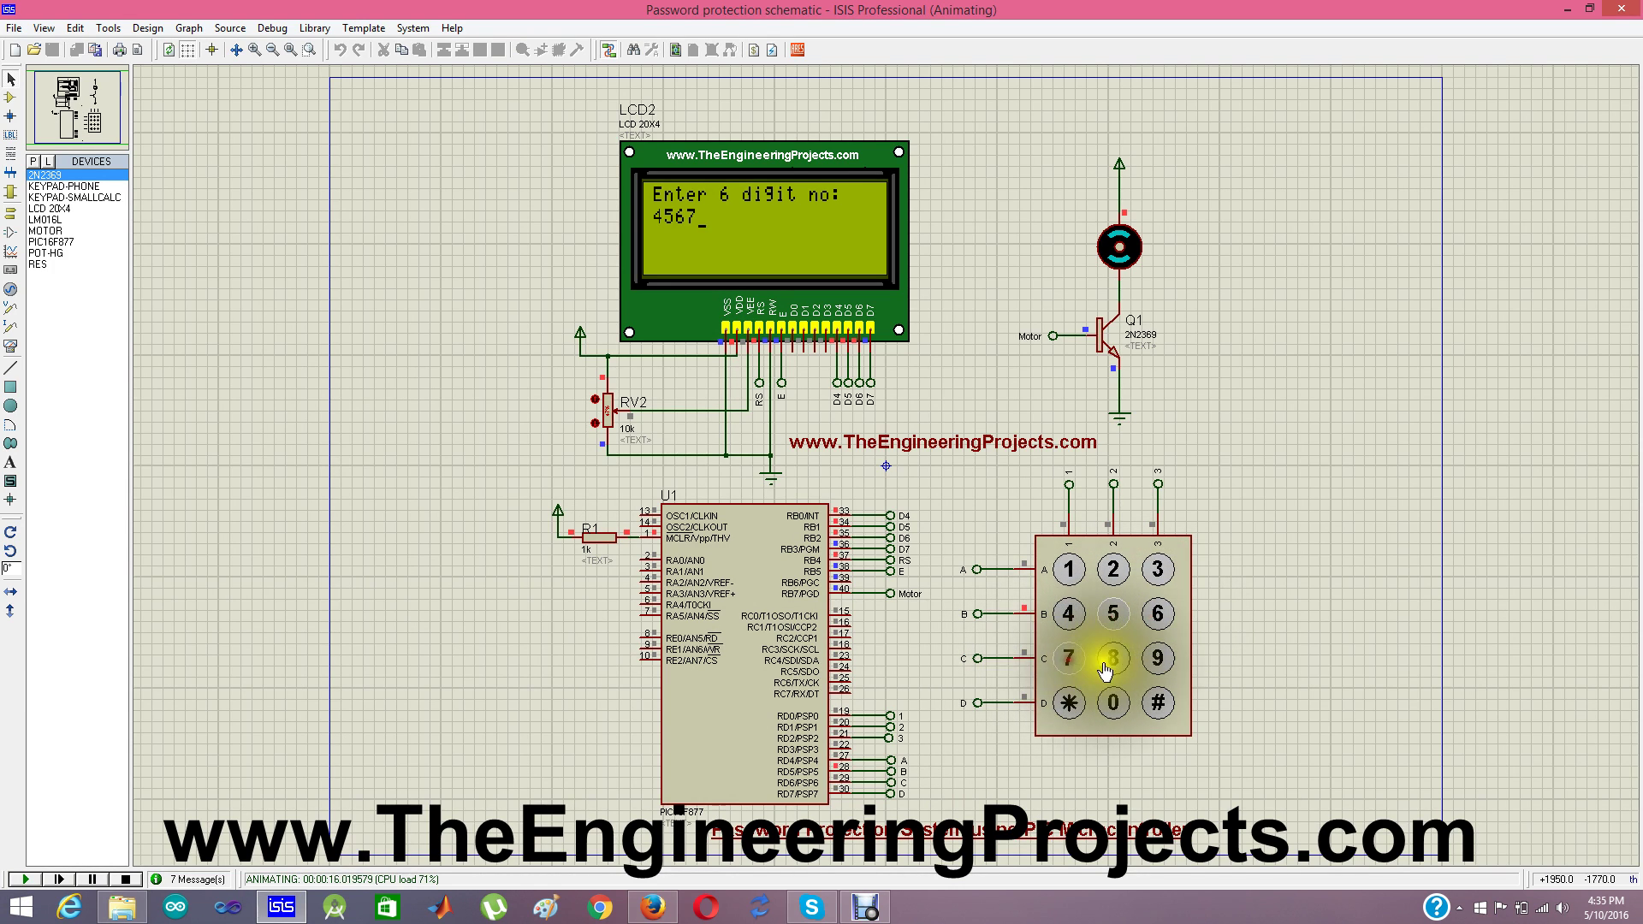
pyautogui.click(1158, 664)
pyautogui.click(956, 486)
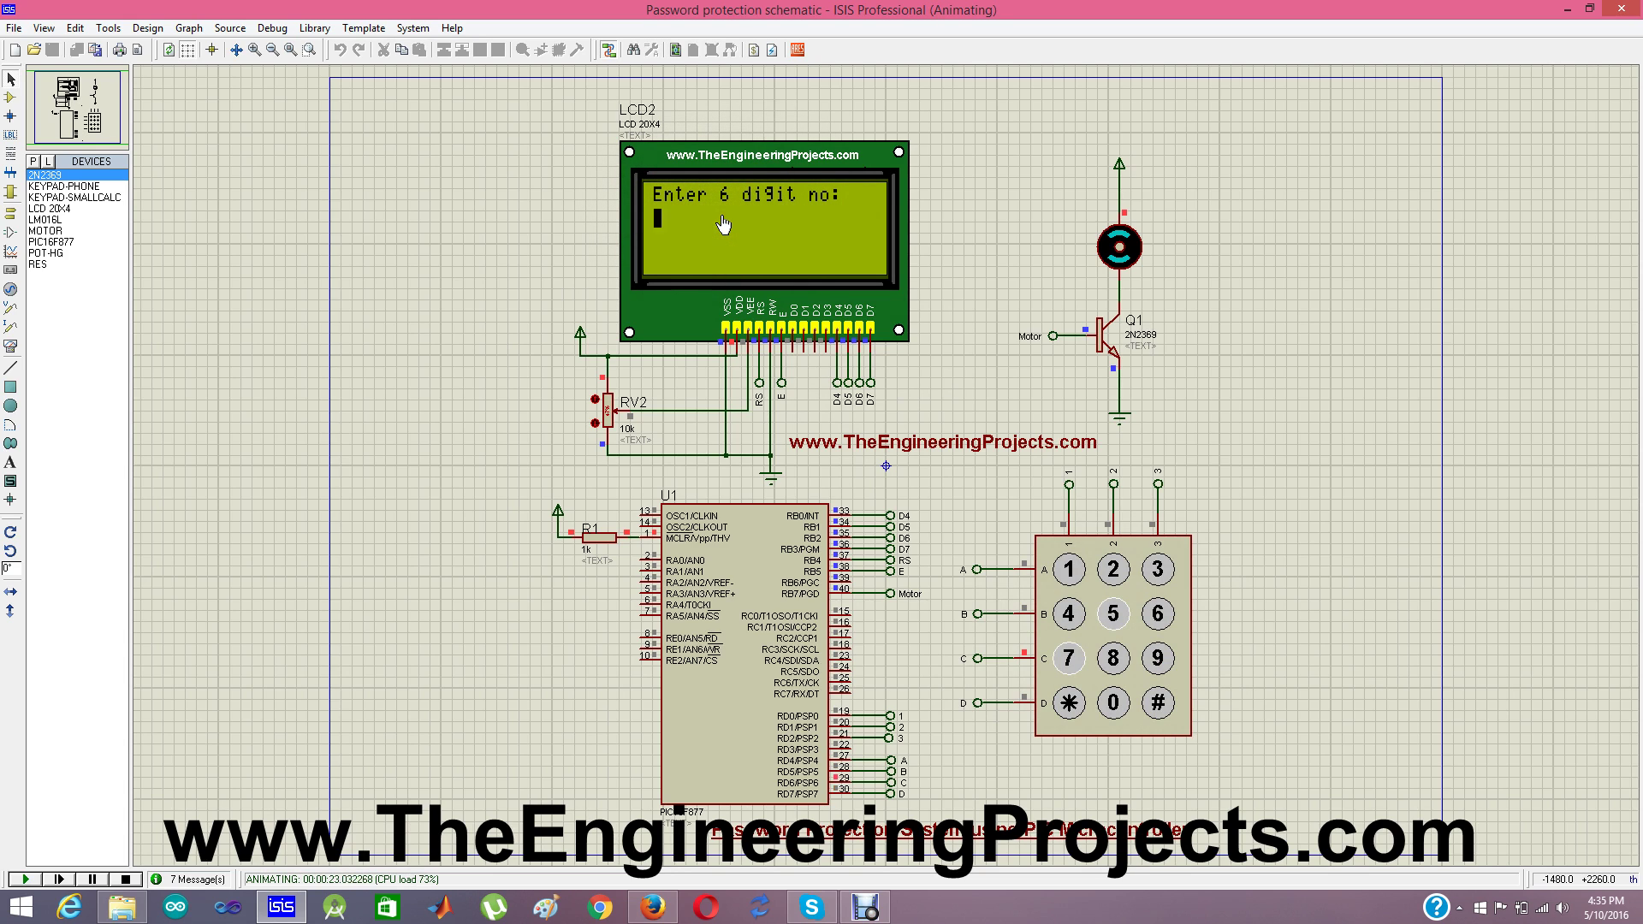
pyautogui.click(1068, 569)
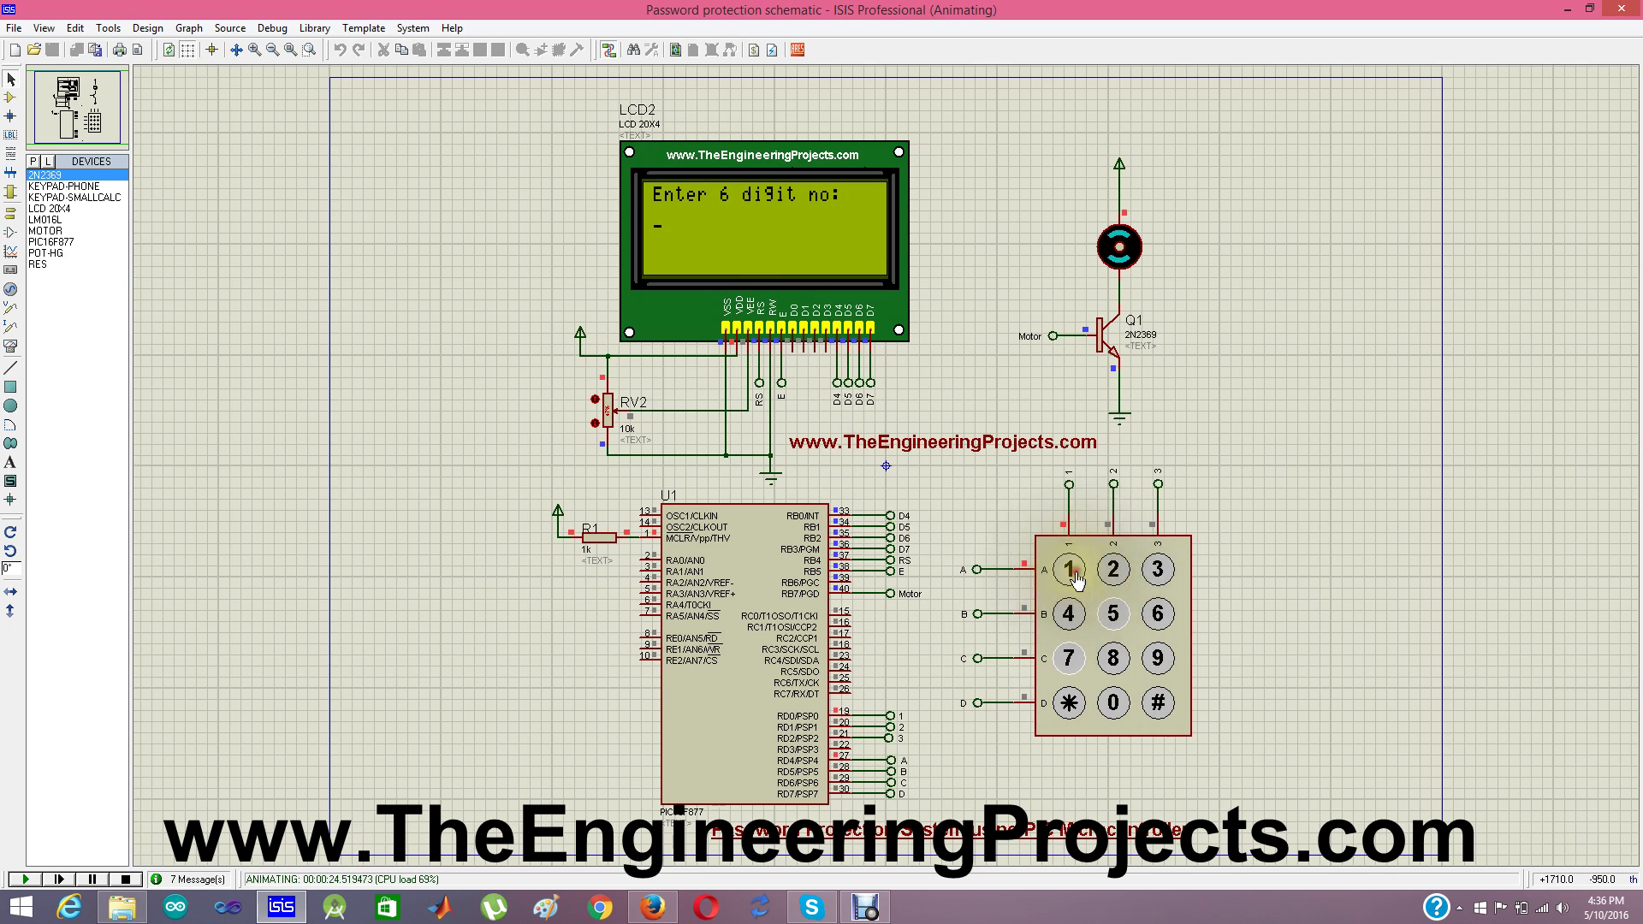
pyautogui.click(1150, 575)
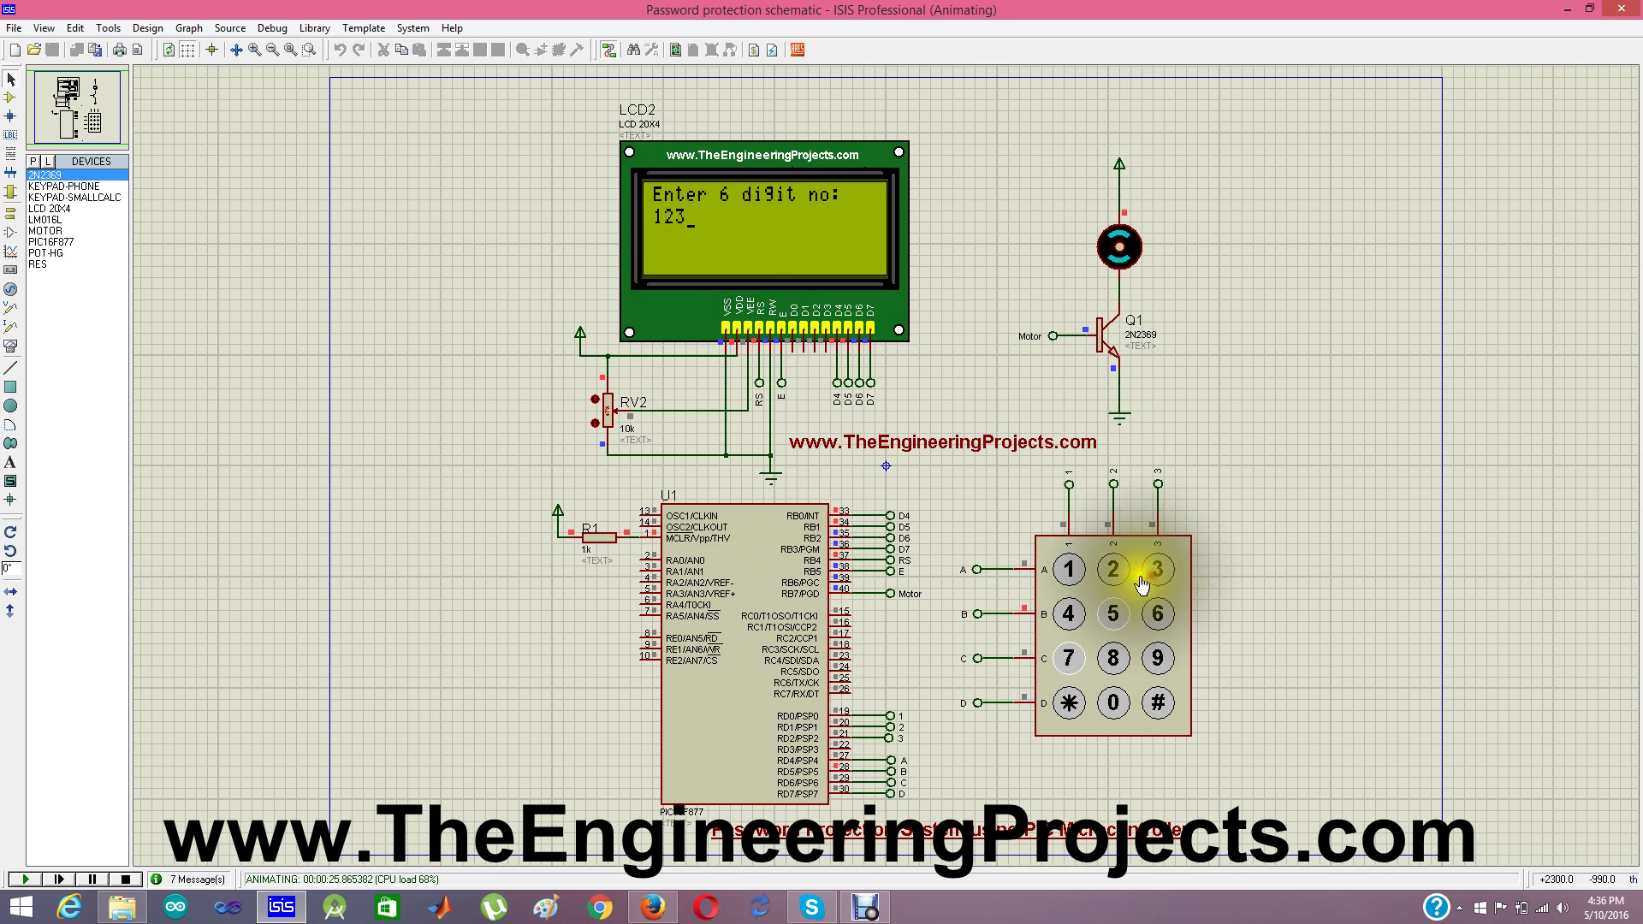
pyautogui.click(1087, 583)
pyautogui.click(1113, 571)
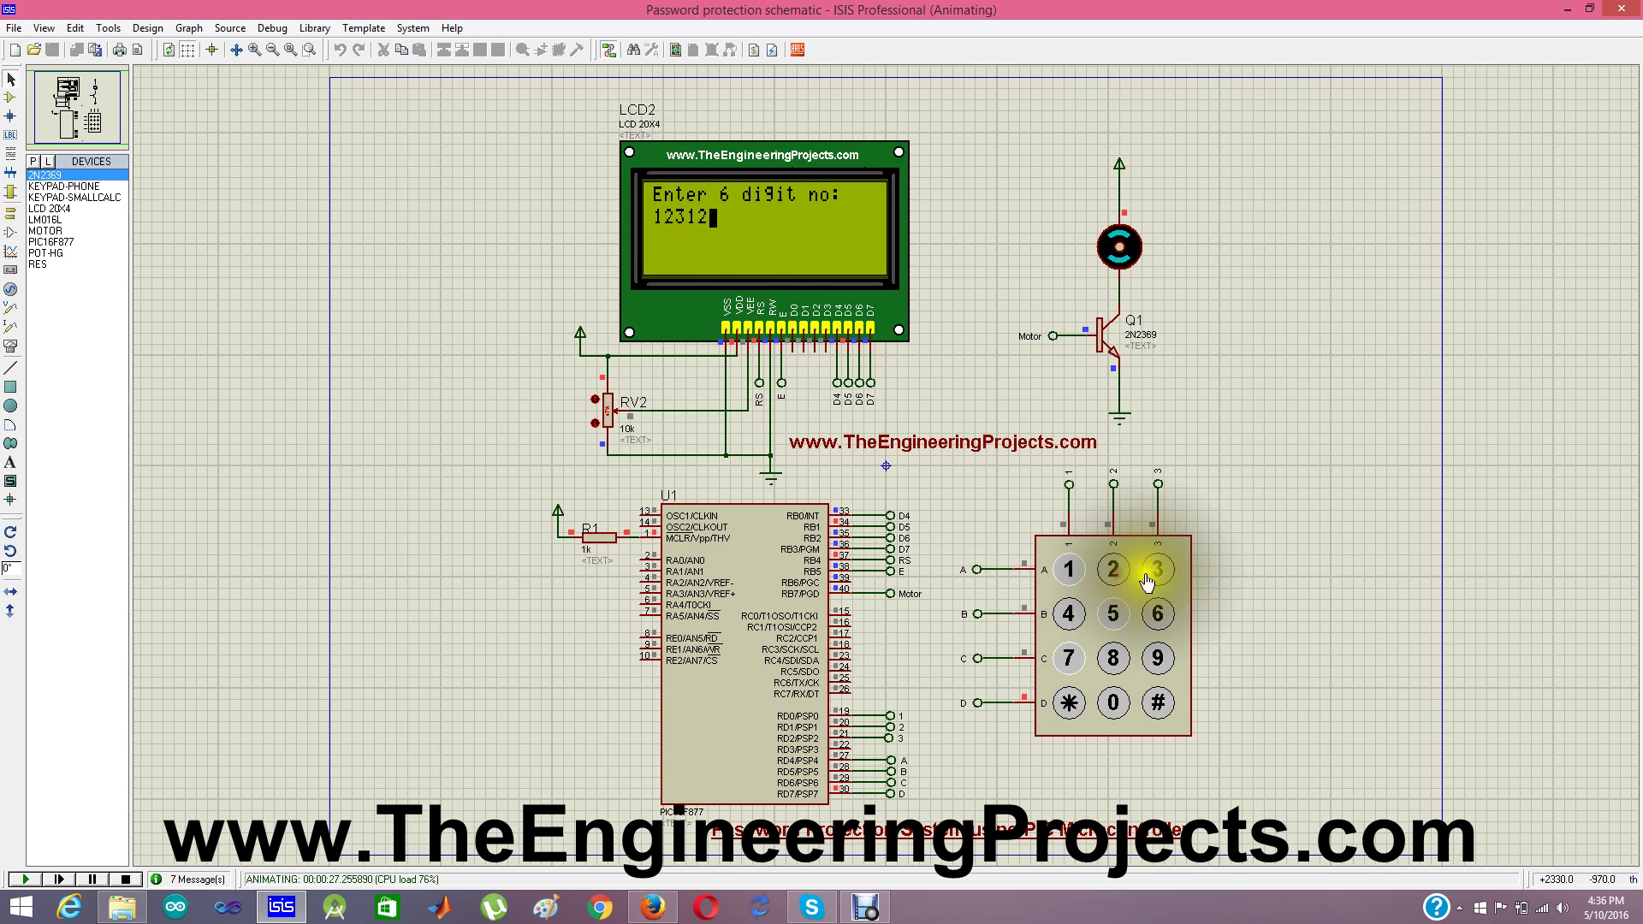
pyautogui.click(1147, 580)
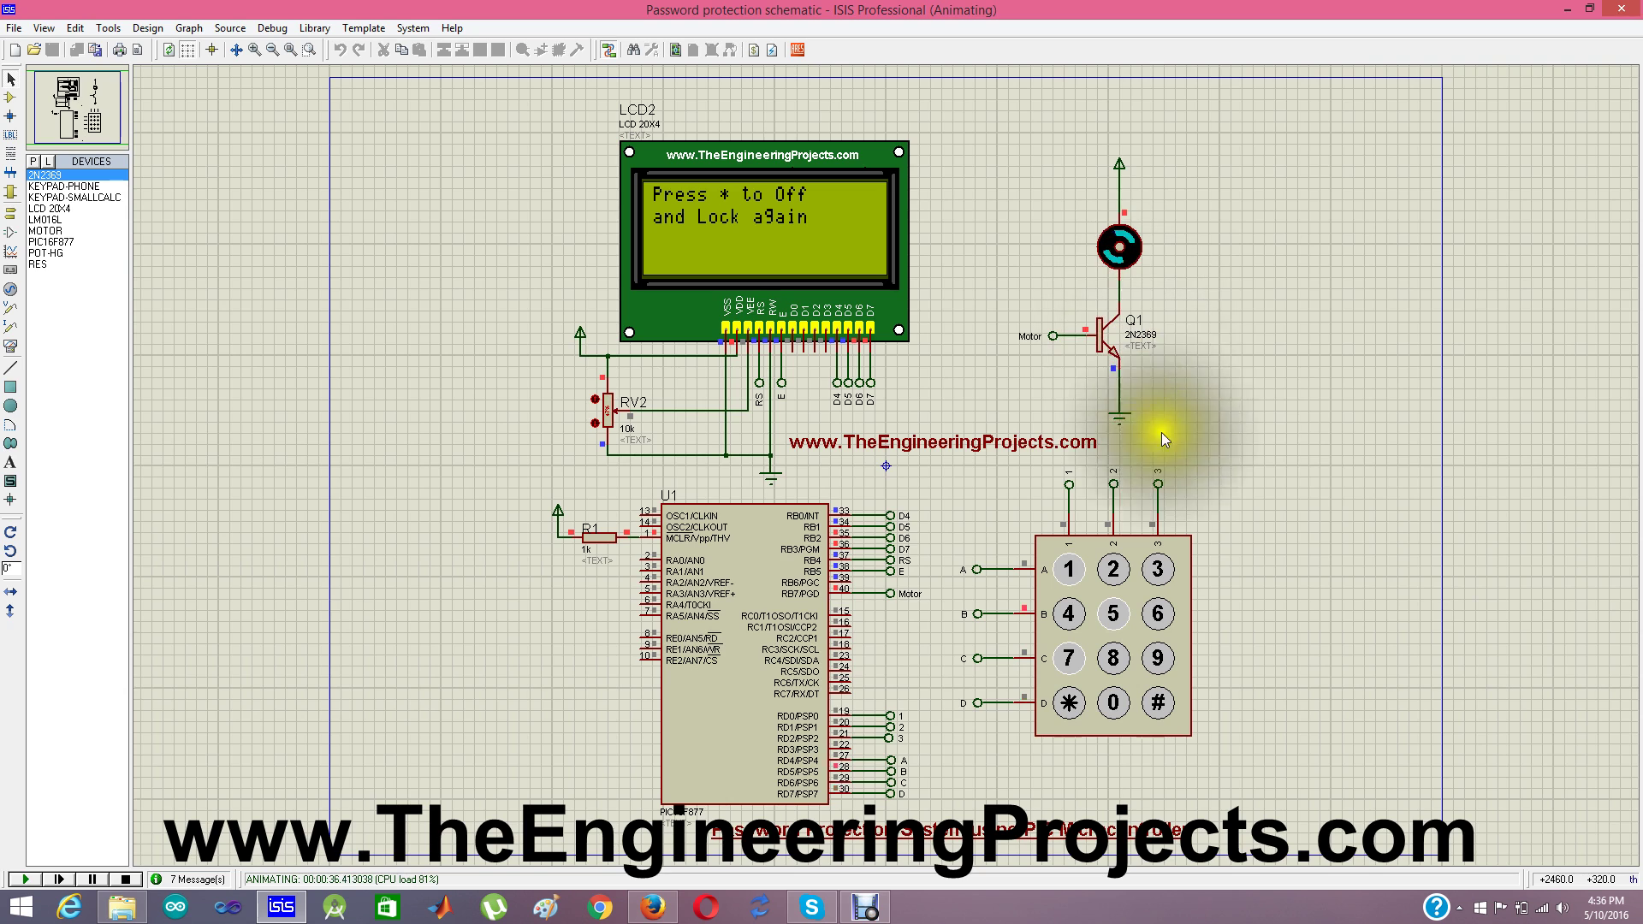
pyautogui.click(1070, 703)
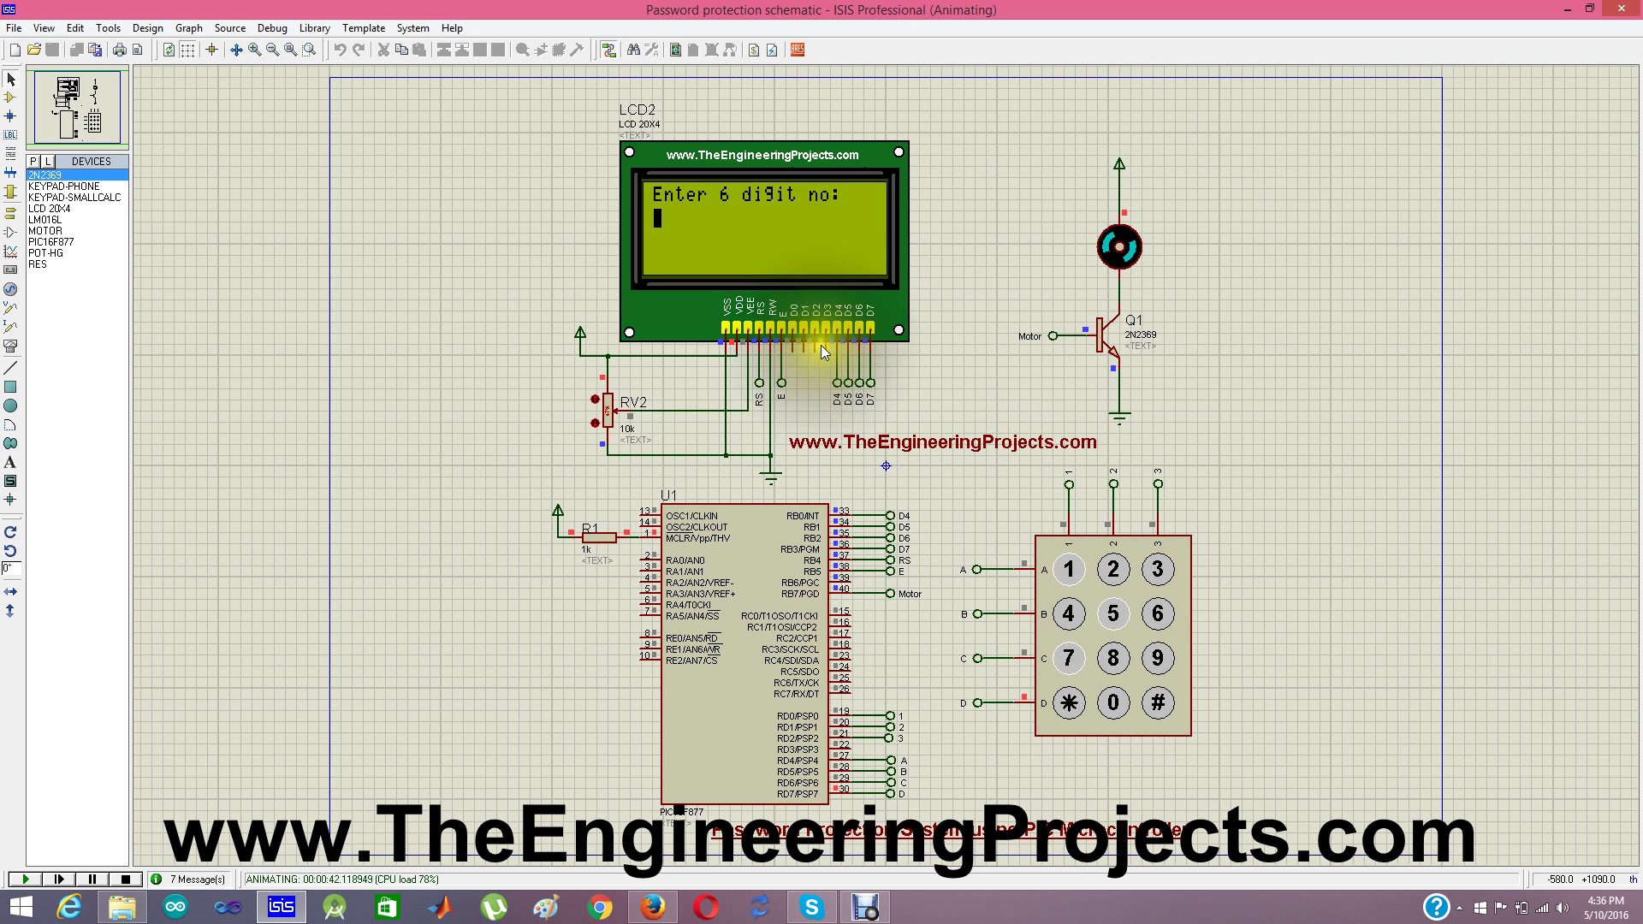
pyautogui.click(1069, 570)
pyautogui.click(1113, 570)
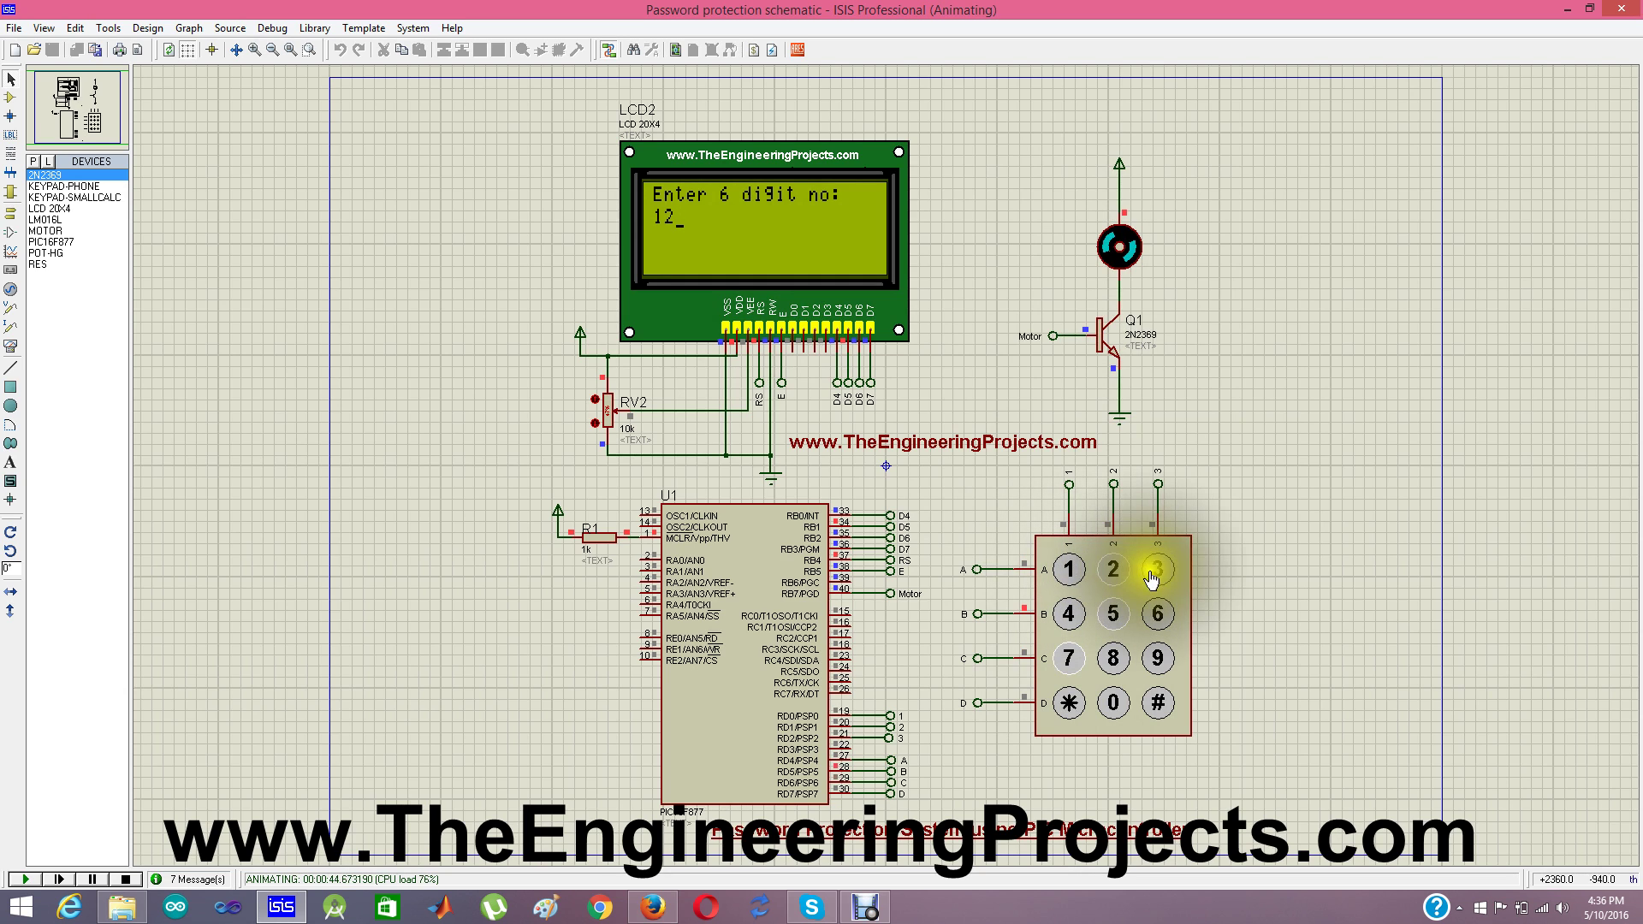
pyautogui.click(1151, 575)
pyautogui.click(1110, 569)
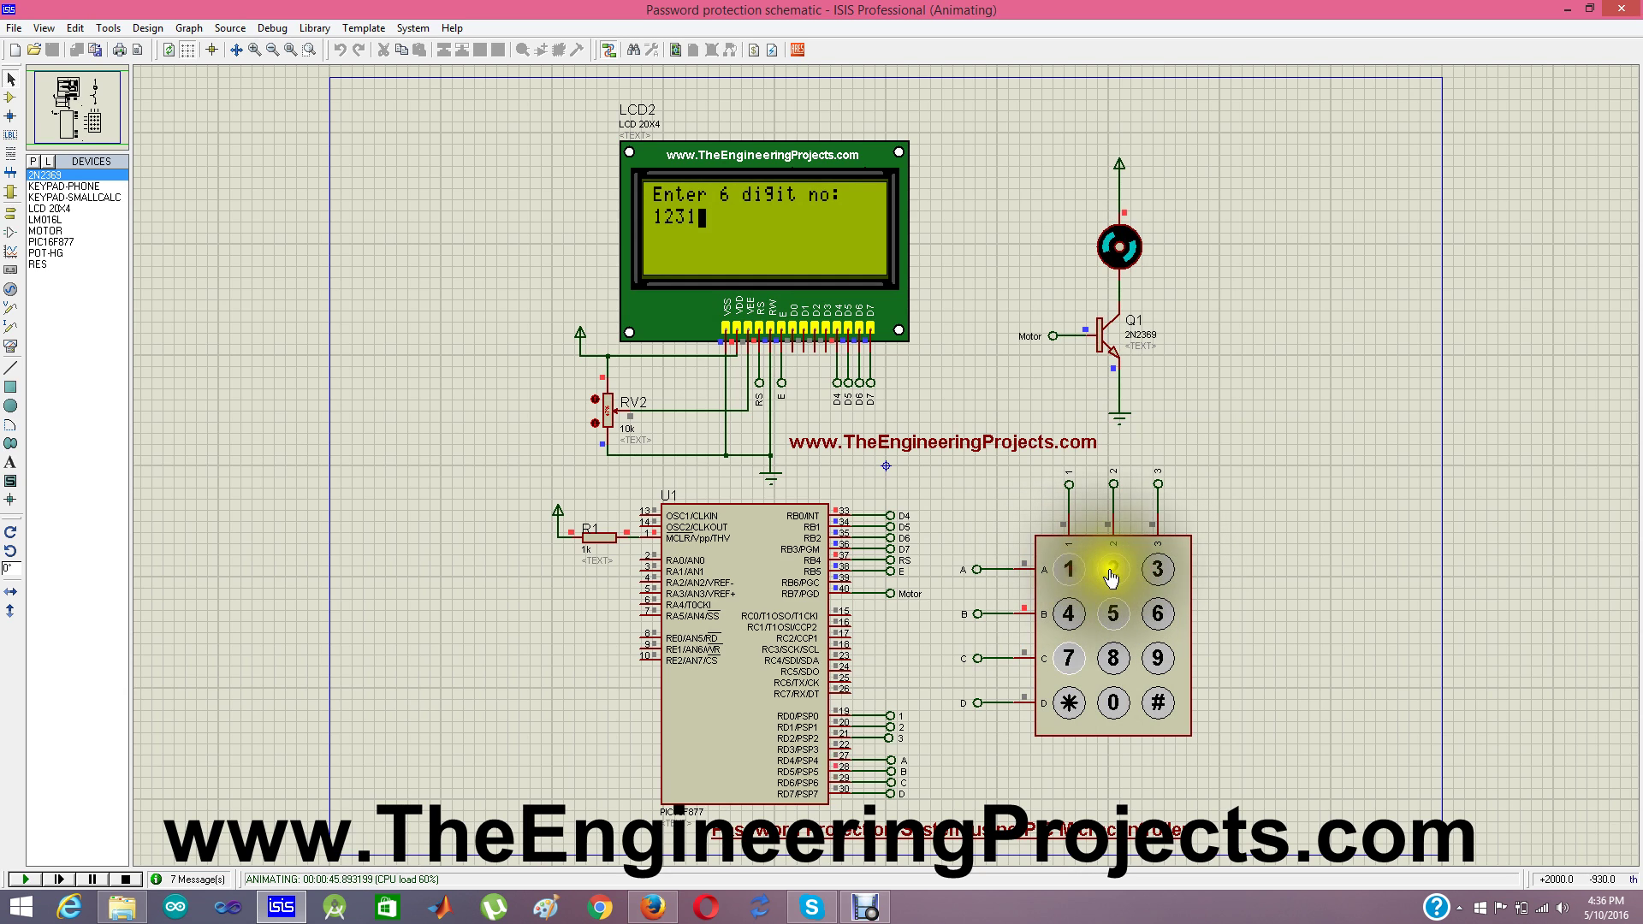
pyautogui.click(1156, 580)
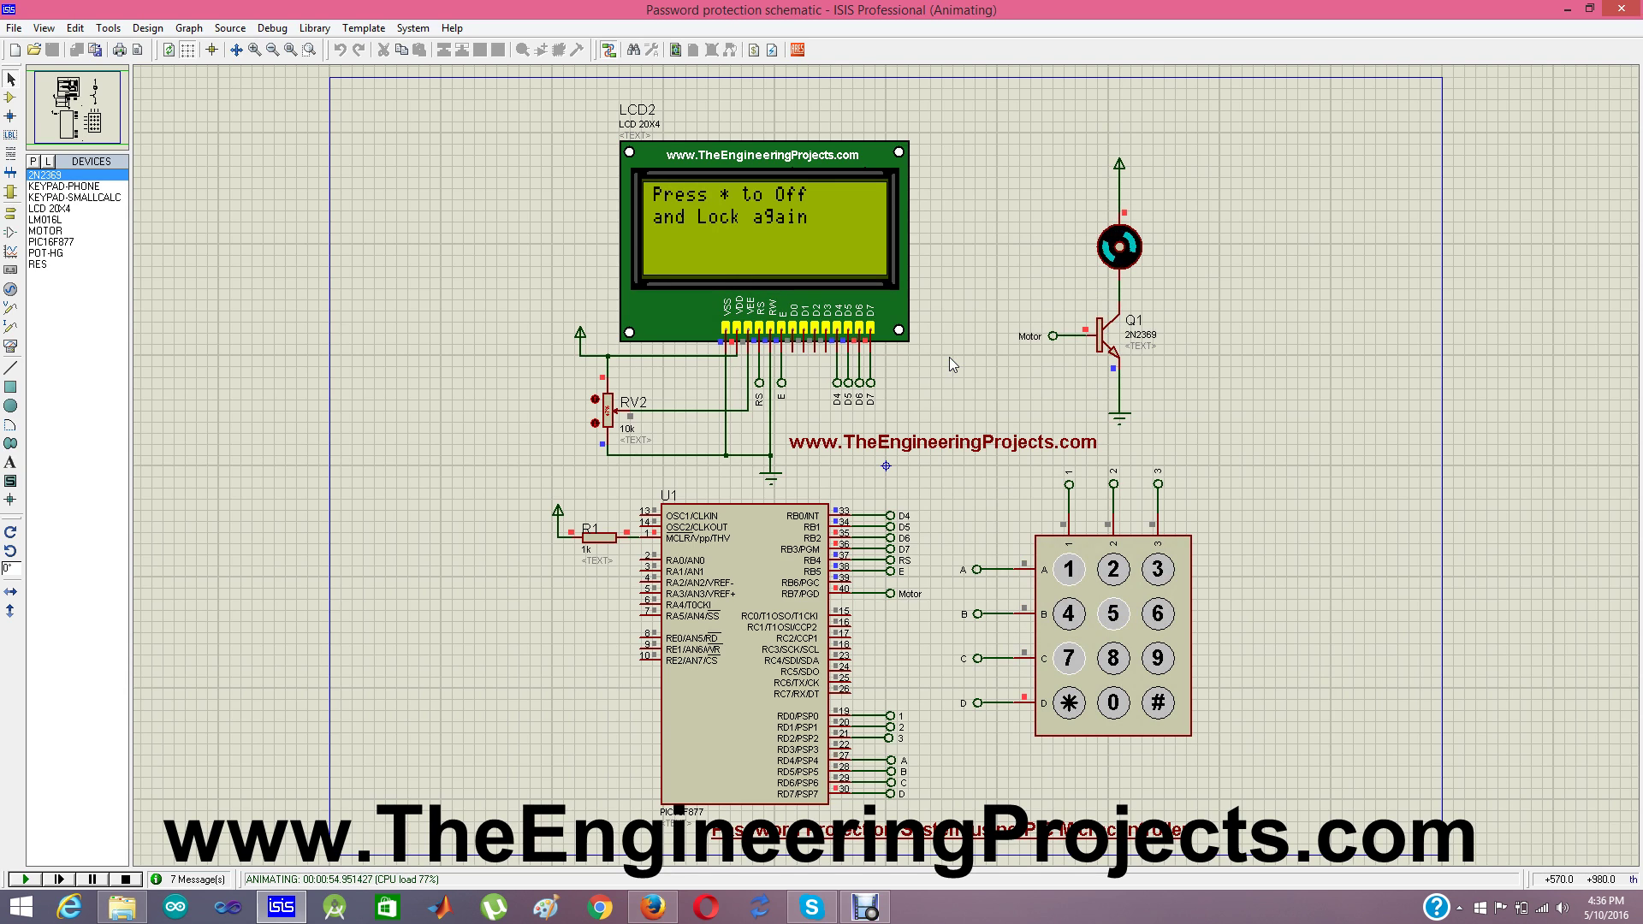
pyautogui.click(653, 907)
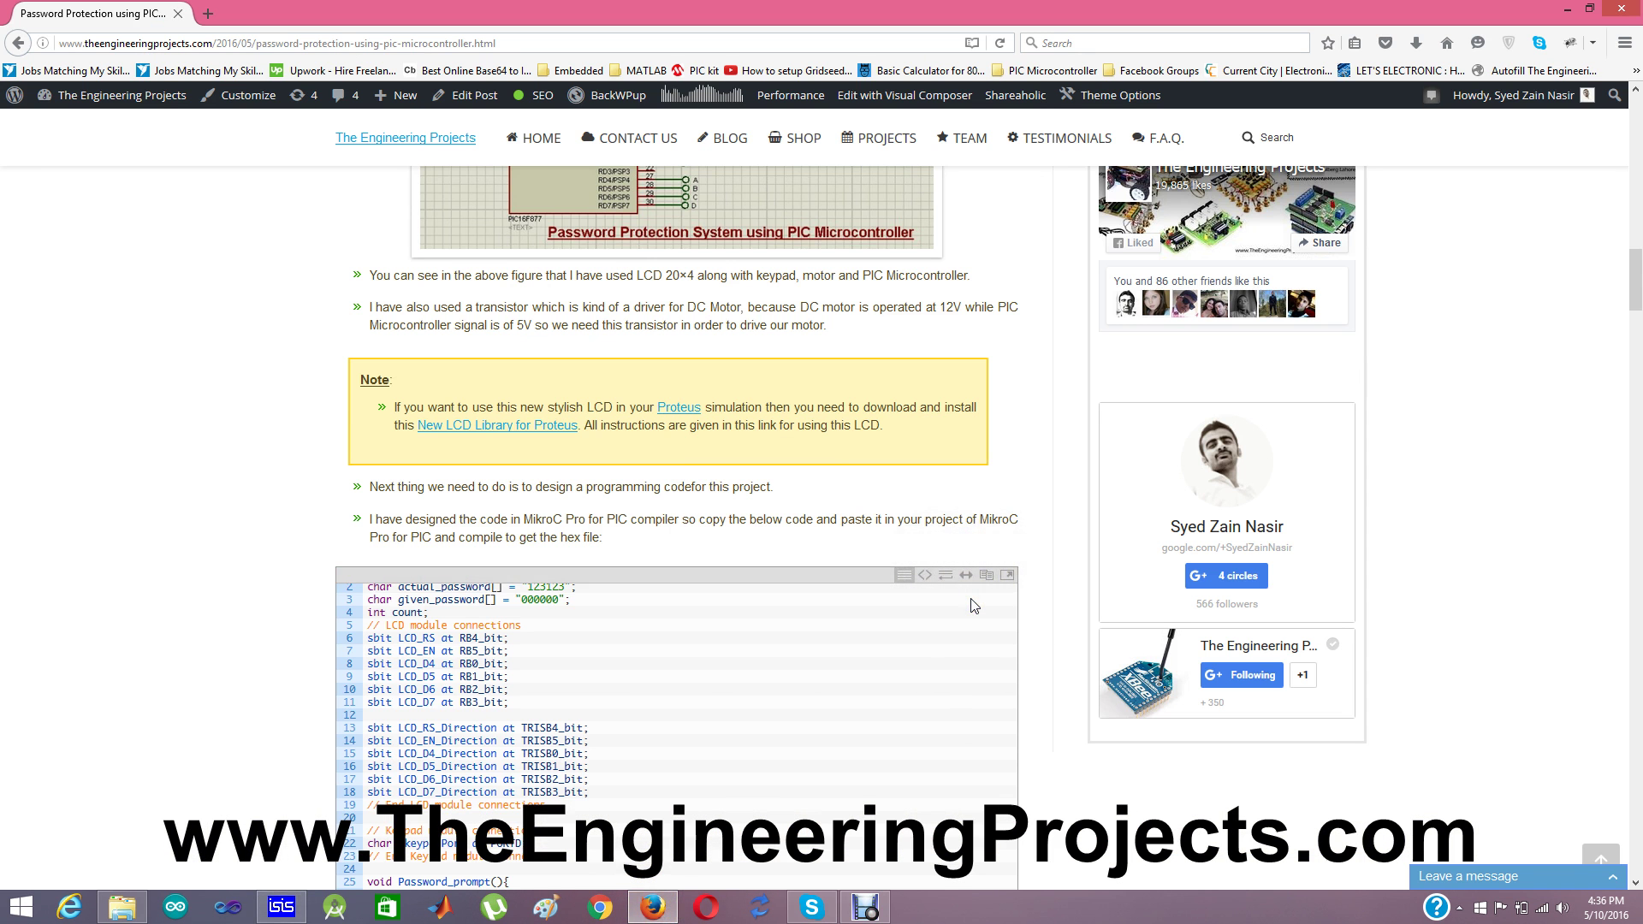
pyautogui.scroll(4, 971, 605)
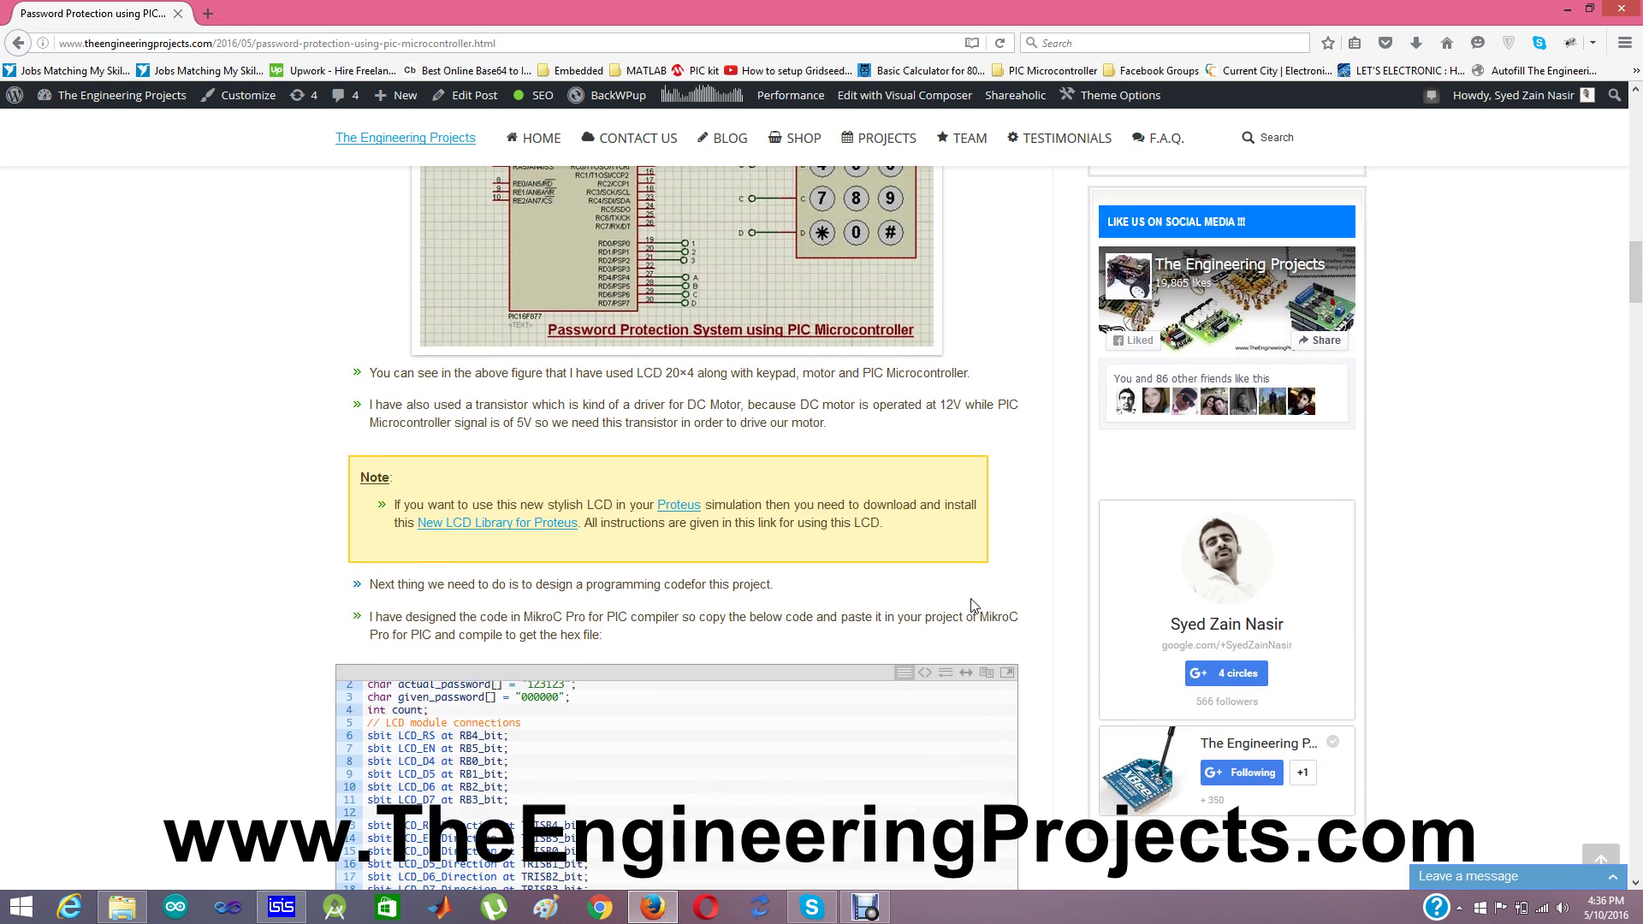
pyautogui.scroll(6, 971, 606)
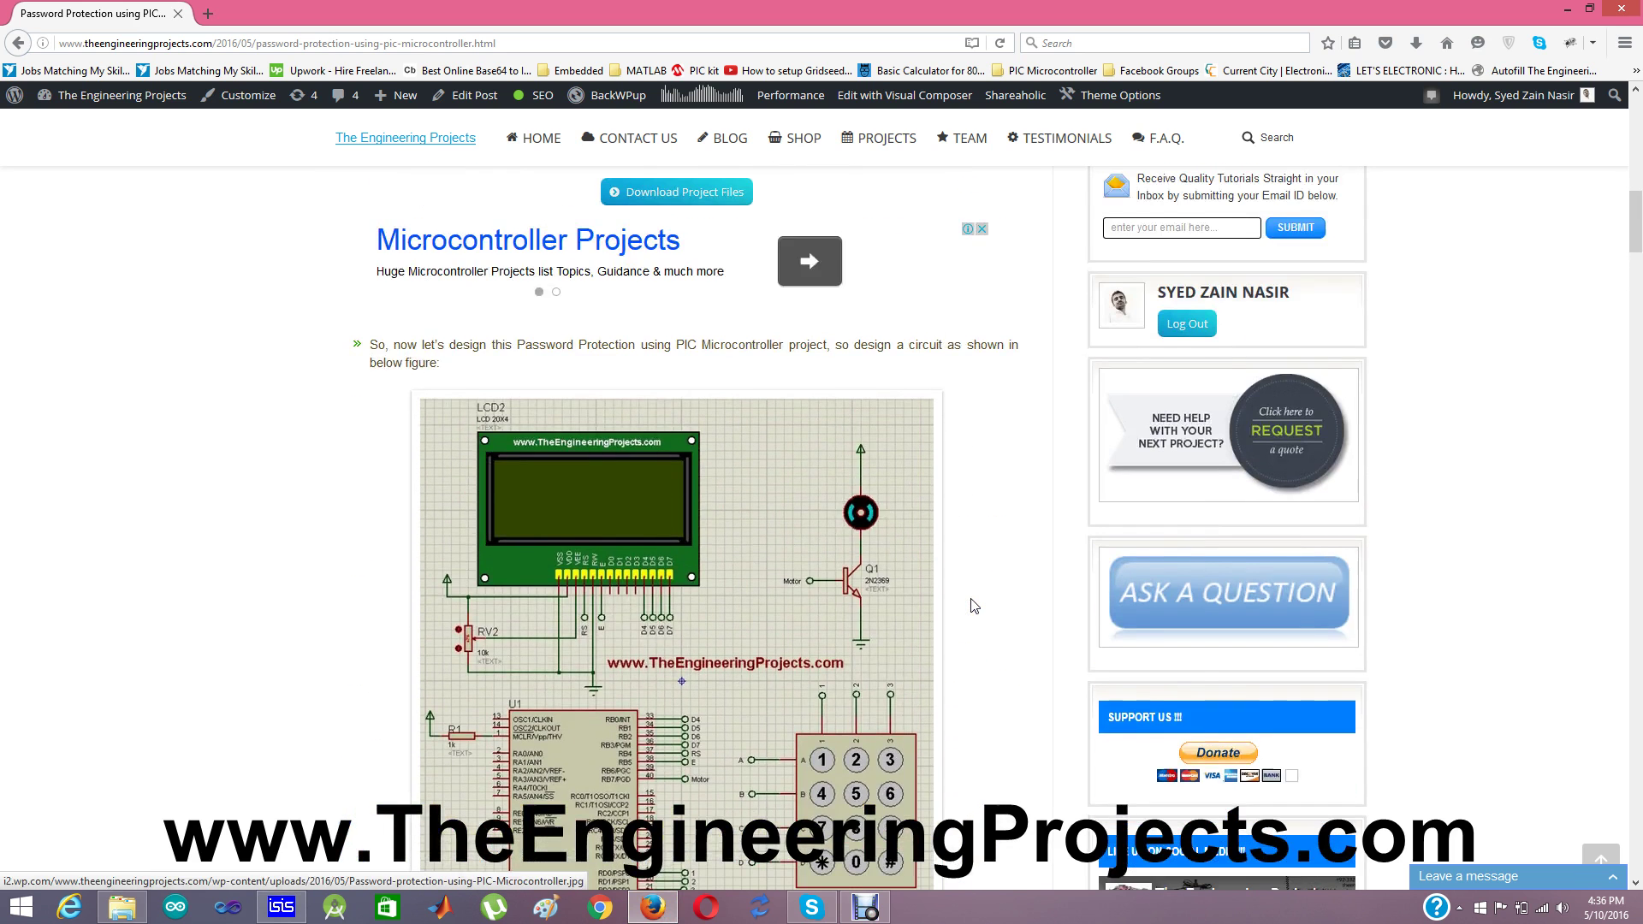
pyautogui.scroll(1, 971, 606)
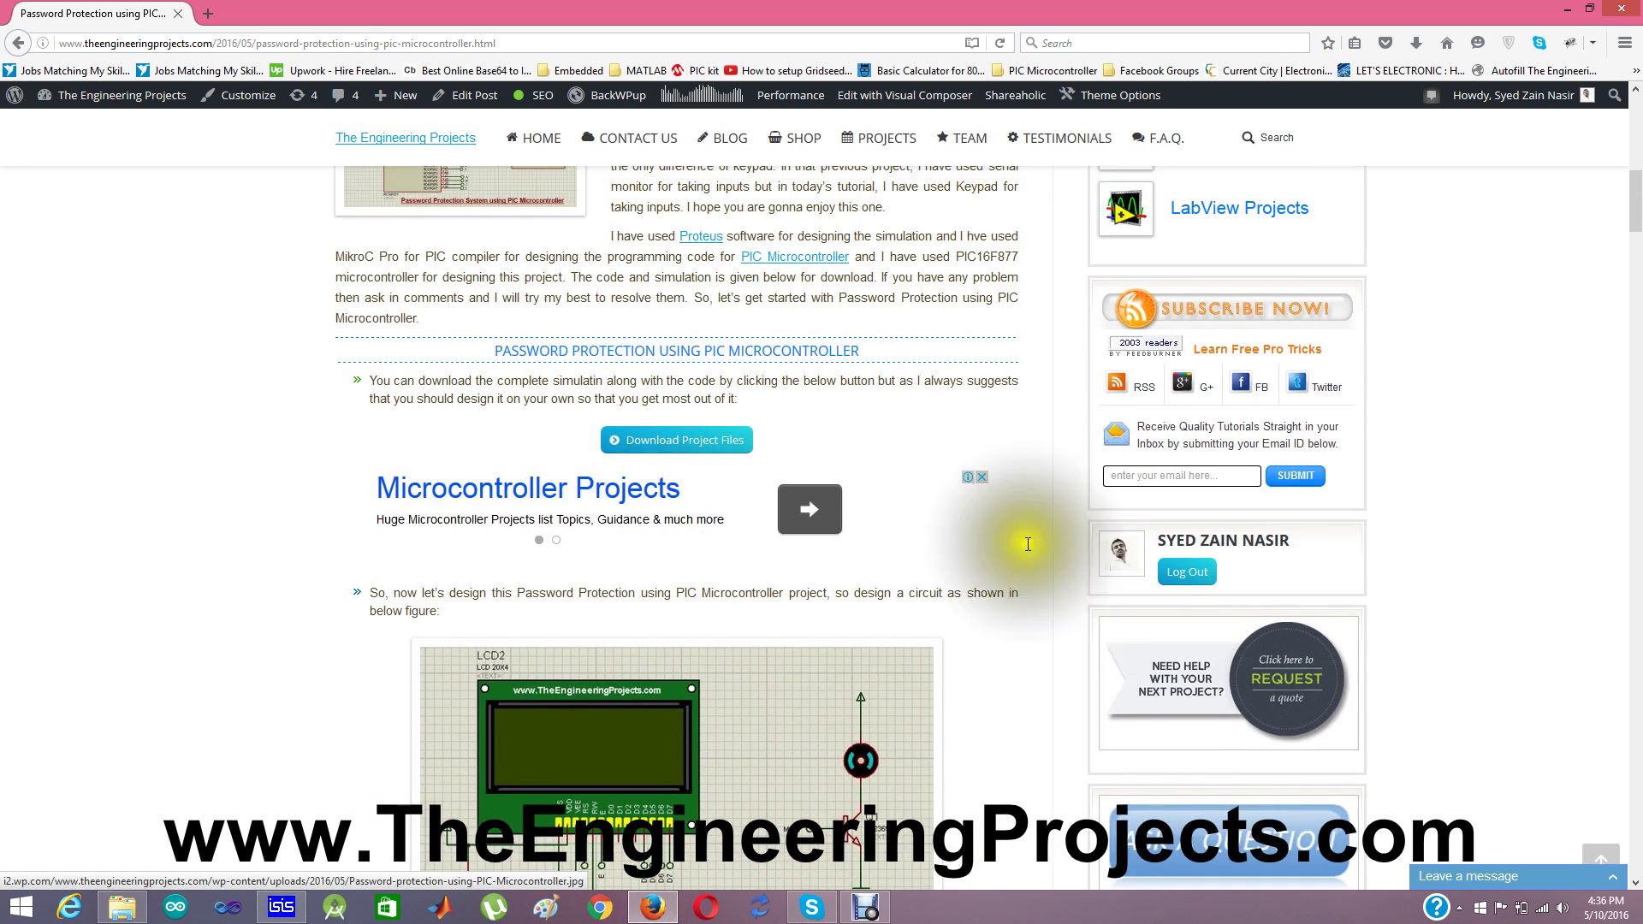